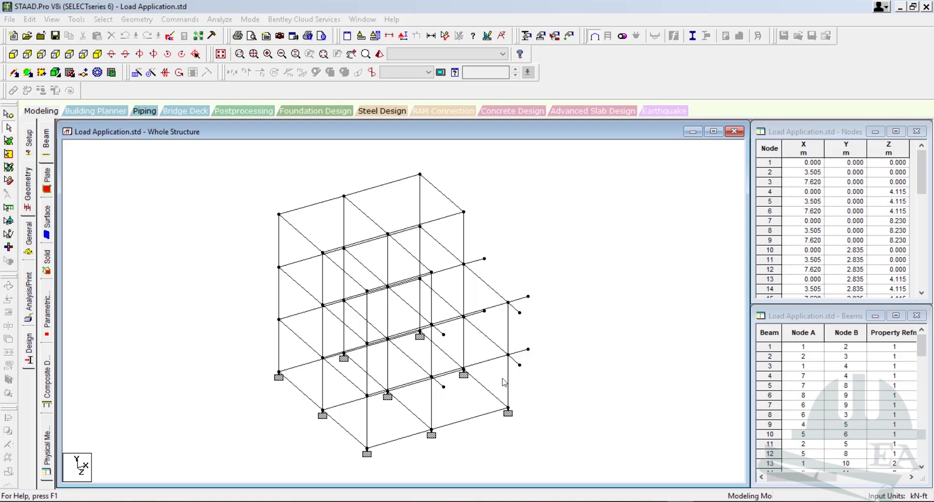
Switch to Autodesk SketchBook and handwrite "Seismic Load" as circled item 1 near the canvas's upper edge.
click(417, 501)
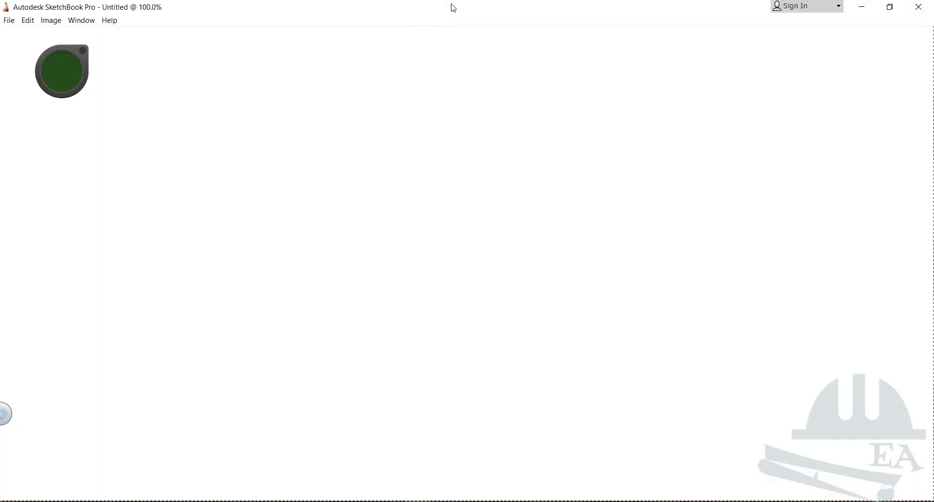
drag(308, 69, 308, 69)
mouse_move(312, 73)
mouse_down()
mouse_move(315, 85)
mouse_move(357, 69)
mouse_move(413, 74)
mouse_up()
mouse_move(409, 64)
mouse_down()
mouse_move(411, 75)
mouse_move(506, 63)
mouse_up()
click(407, 55)
click(524, 65)
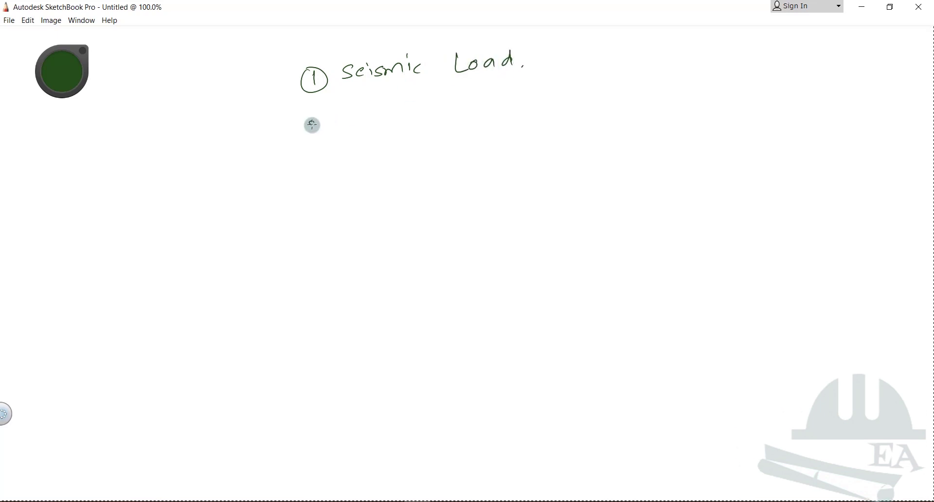
Handwrite "Dead" and "Live" as circled items 2 and 3 below the seismic load entry.
drag(312, 125, 302, 116)
mouse_move(376, 113)
mouse_down()
mouse_move(375, 125)
mouse_move(406, 119)
mouse_up()
drag(412, 115, 436, 119)
click(446, 120)
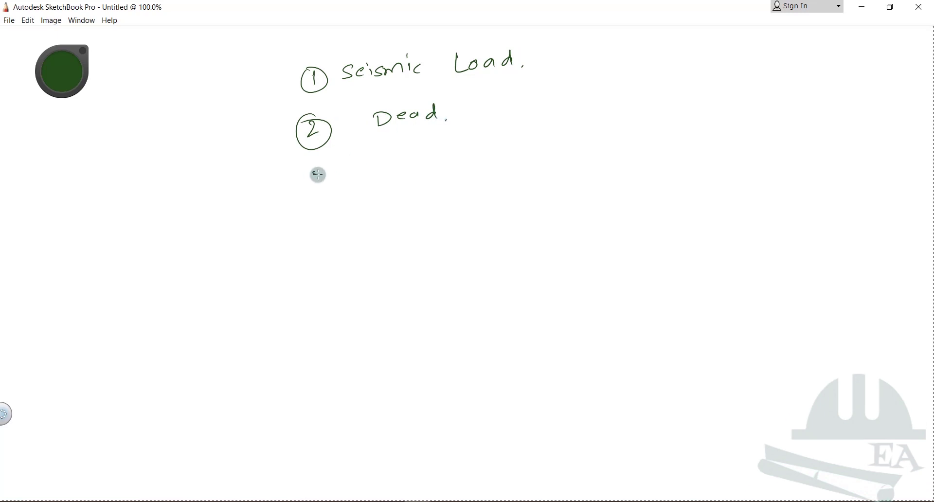
drag(318, 174, 300, 169)
mouse_move(383, 157)
mouse_down()
mouse_move(407, 171)
mouse_move(421, 159)
mouse_move(435, 166)
mouse_up()
click(447, 163)
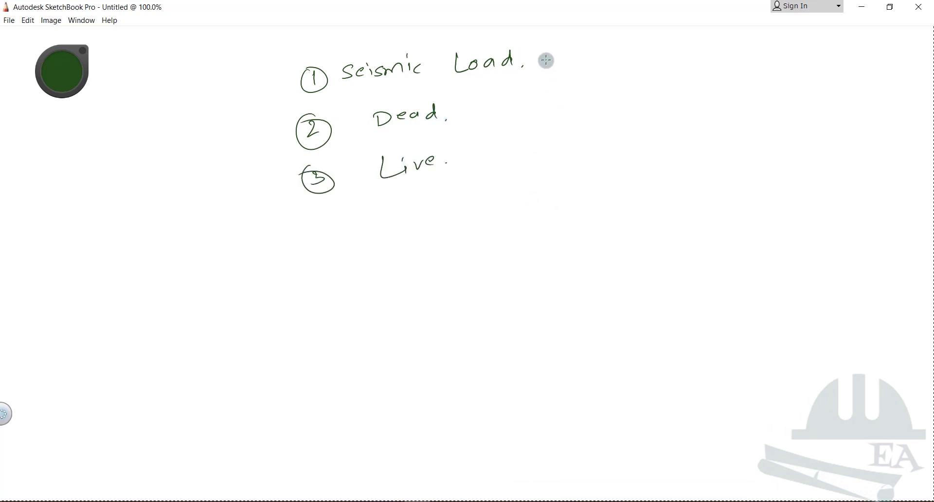
Draw a curly brace spanning the three load entries and tick the Seismic Load item.
mouse_move(543, 48)
mouse_down()
mouse_move(575, 49)
mouse_move(554, 161)
mouse_move(530, 178)
mouse_up()
click(576, 162)
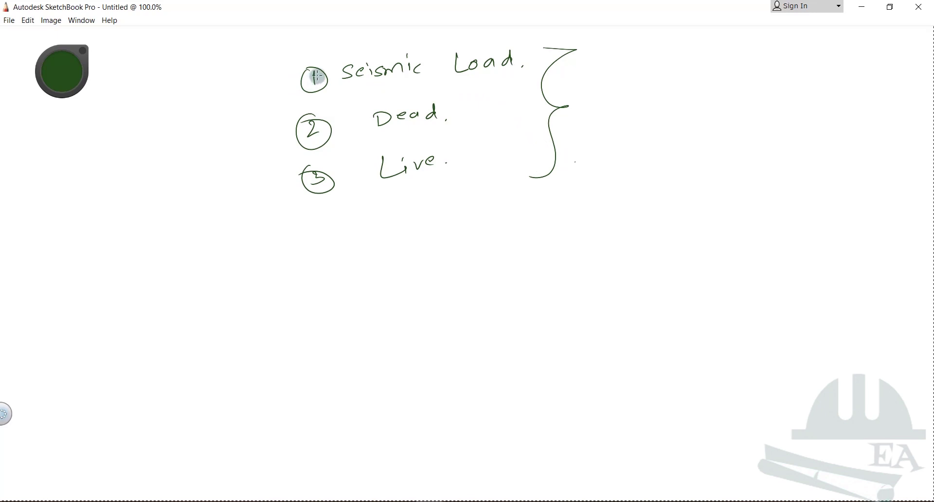
drag(330, 68, 360, 72)
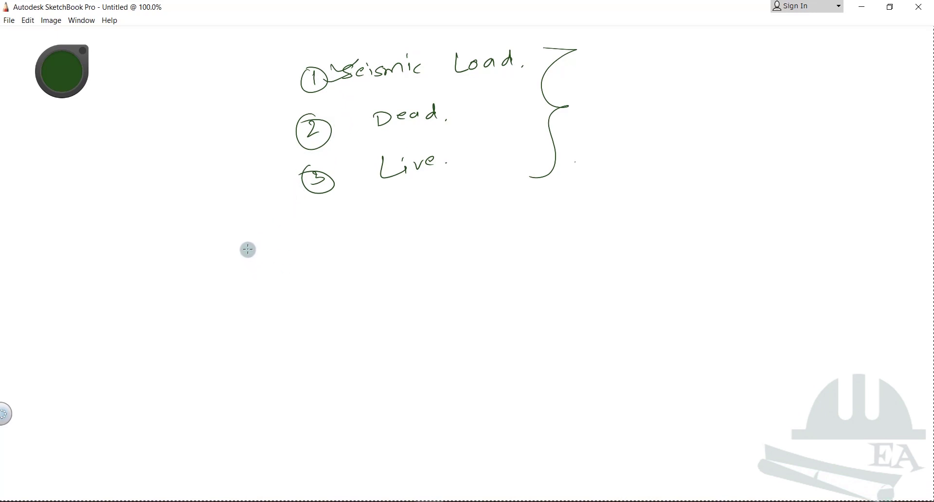
Handwrite the formula V = Ah × W below the list, circling its terms and drawing an arrow out from W.
mouse_move(256, 248)
mouse_down()
mouse_move(271, 244)
mouse_move(263, 234)
mouse_up()
drag(330, 249, 343, 243)
drag(335, 263, 346, 256)
mouse_move(365, 240)
mouse_down()
mouse_move(362, 253)
mouse_move(399, 254)
mouse_up()
mouse_move(403, 249)
mouse_down()
mouse_move(444, 222)
mouse_move(422, 254)
mouse_move(439, 211)
mouse_move(493, 222)
mouse_up()
drag(384, 224, 361, 239)
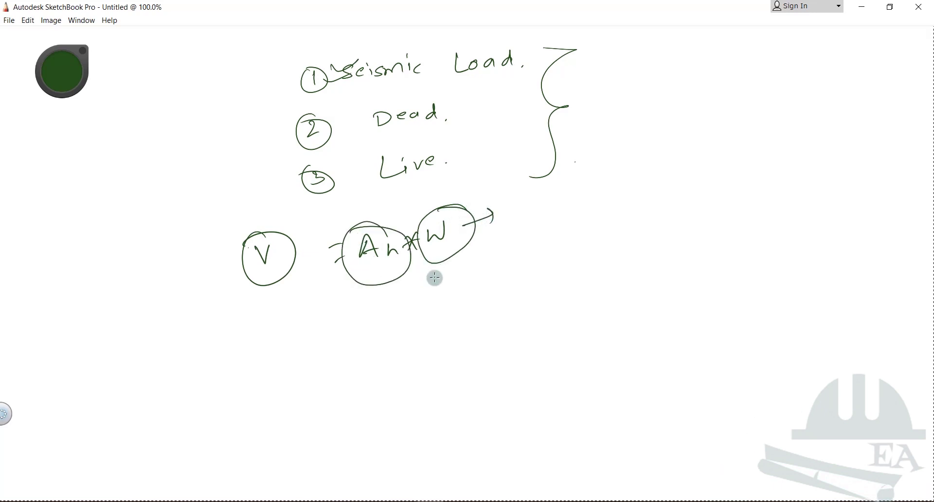
Branch the notes "location", "Type" and "kind" downward from the Ah term.
mouse_move(392, 274)
mouse_down()
mouse_move(394, 314)
mouse_move(411, 295)
mouse_move(425, 296)
mouse_up()
drag(434, 285, 463, 292)
drag(458, 287, 494, 286)
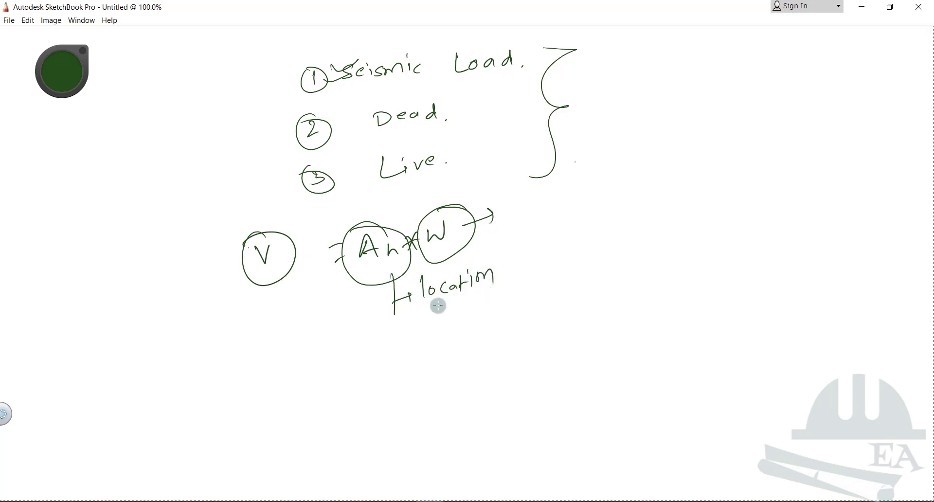
drag(397, 311, 421, 327)
mouse_move(428, 310)
mouse_down()
mouse_move(444, 307)
mouse_move(436, 325)
mouse_up()
mouse_move(444, 311)
mouse_down()
mouse_move(453, 341)
mouse_move(468, 317)
mouse_up()
drag(468, 315, 479, 306)
mouse_move(398, 333)
mouse_down()
mouse_move(394, 344)
mouse_move(481, 351)
mouse_up()
click(483, 347)
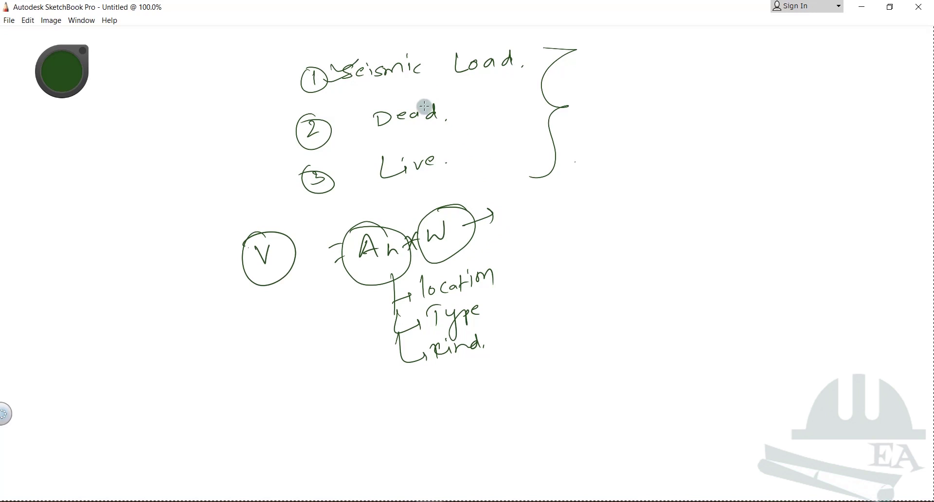
Tick the Dead and Live entries and draw an arrow pointing back into the W term.
drag(441, 116, 487, 101)
mouse_move(456, 158)
mouse_down()
mouse_move(476, 142)
mouse_move(492, 144)
mouse_up()
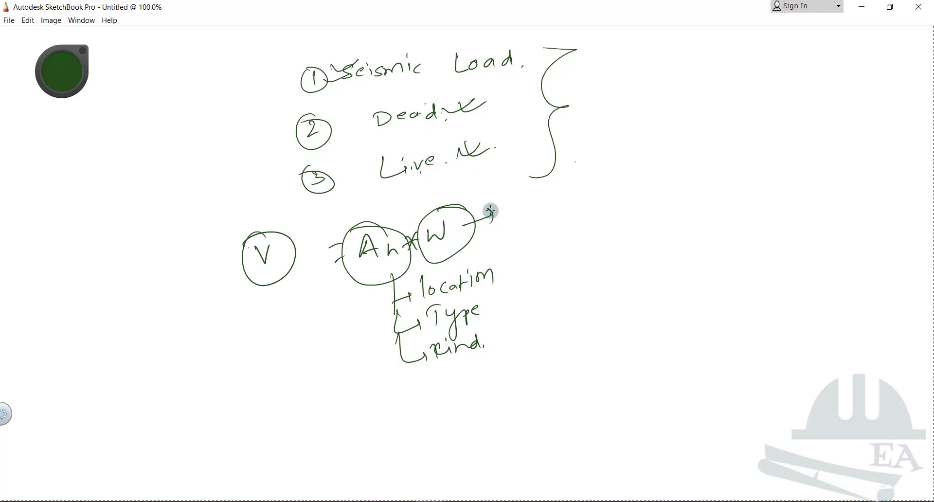
mouse_move(467, 240)
mouse_down()
mouse_move(506, 242)
mouse_move(477, 245)
mouse_up()
drag(532, 232, 539, 229)
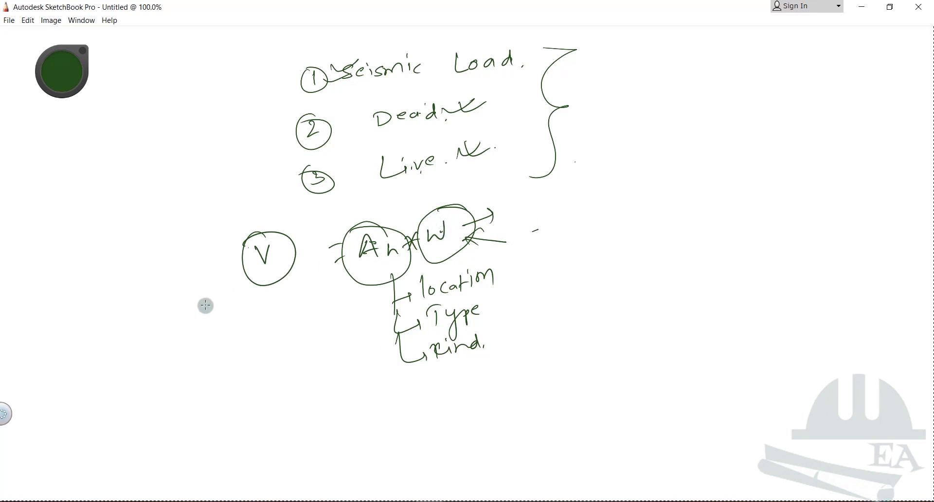
Tick the V term and sketch three slanted lines beside it with curved arrows leading from V to them.
drag(213, 279, 259, 276)
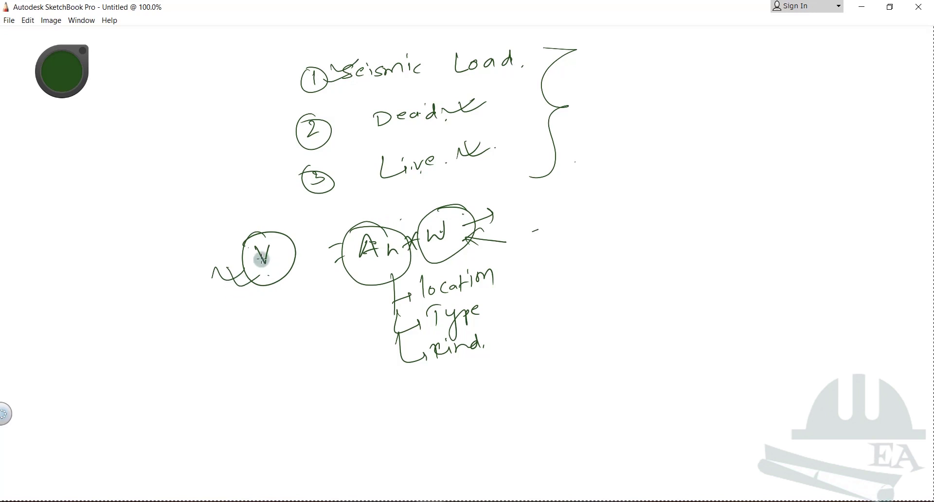
drag(109, 188, 157, 173)
drag(106, 234, 162, 208)
drag(125, 259, 173, 236)
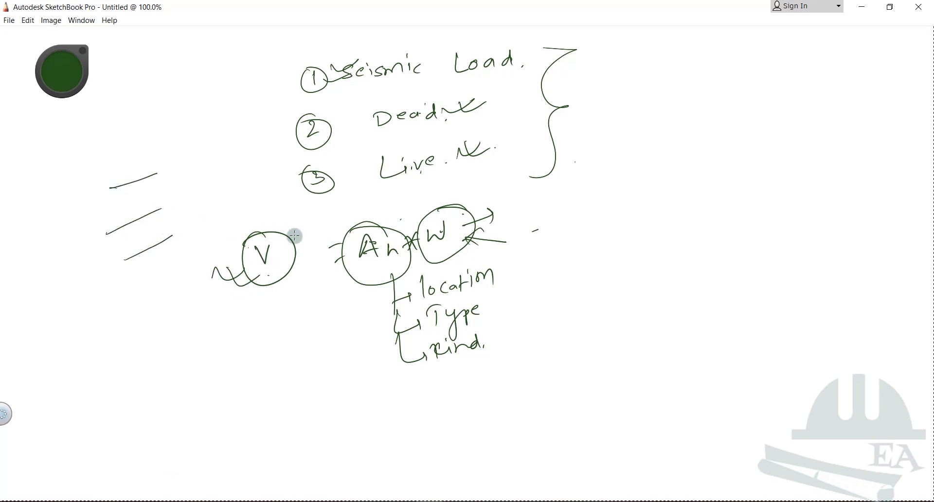
mouse_move(271, 271)
mouse_down()
mouse_move(286, 271)
mouse_move(300, 253)
mouse_move(274, 213)
mouse_move(195, 239)
mouse_up()
mouse_move(229, 212)
mouse_down()
mouse_move(162, 204)
mouse_move(175, 212)
mouse_move(160, 165)
mouse_move(171, 174)
mouse_up()
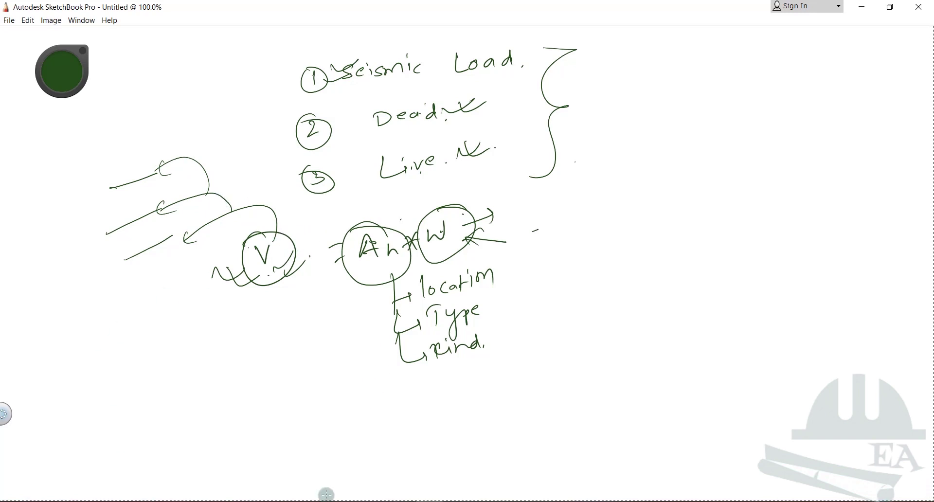
Switch back to STAAD.Pro and start adding a new seismic definition in Load & Definition.
click(403, 440)
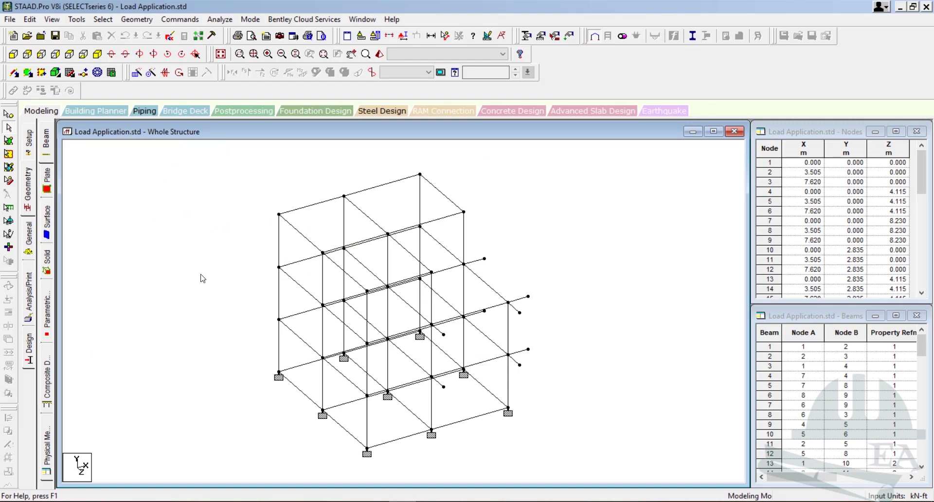
click(30, 245)
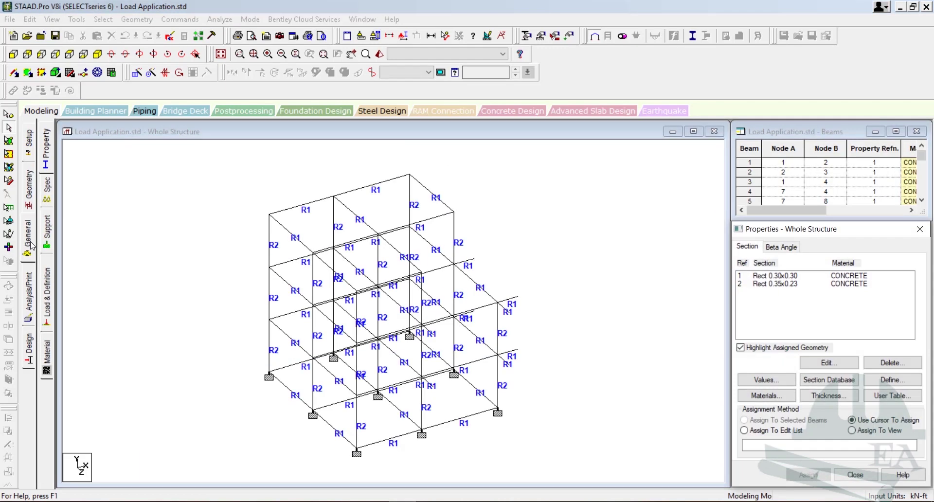
click(51, 284)
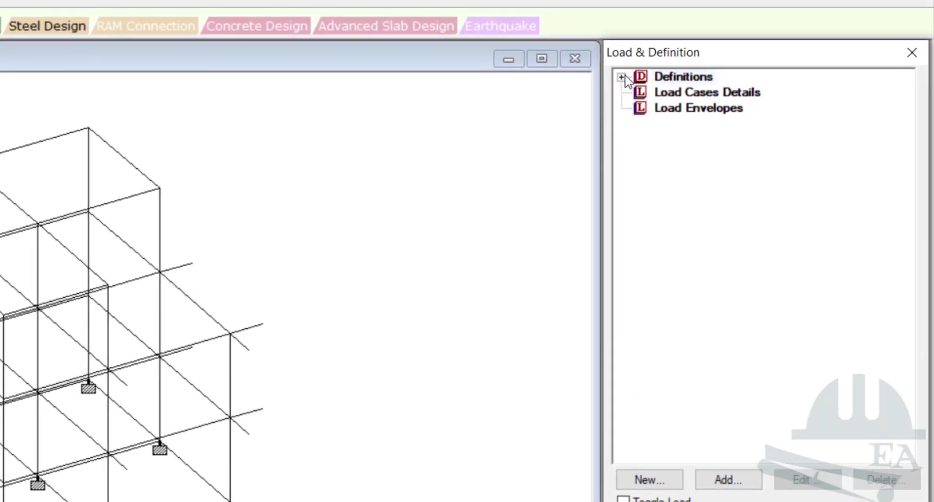
double_click(689, 77)
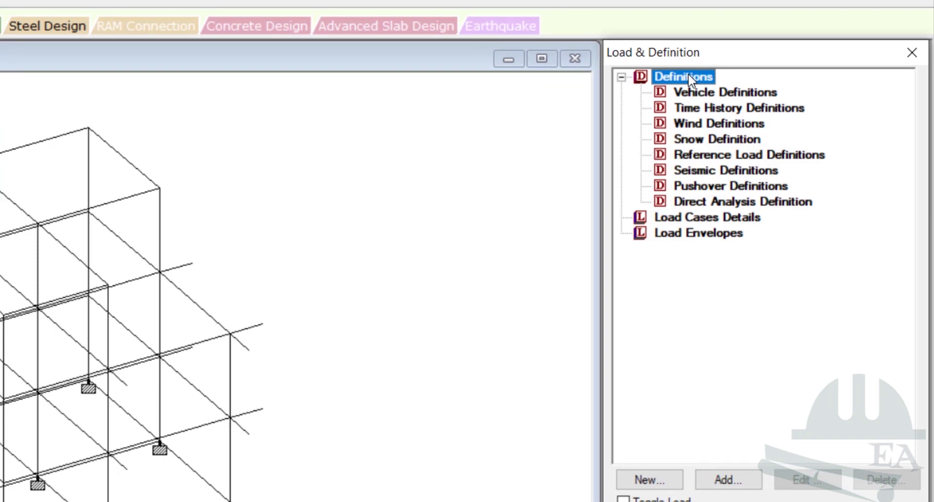
click(724, 171)
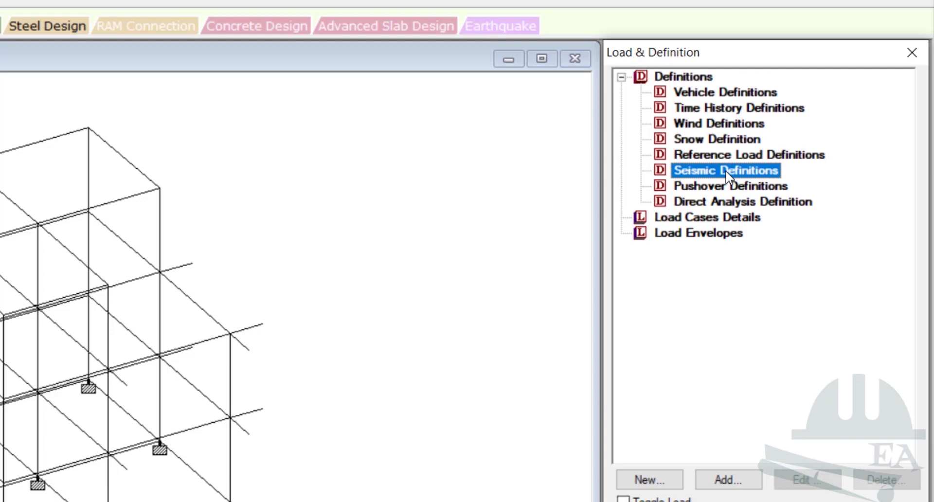
click(729, 480)
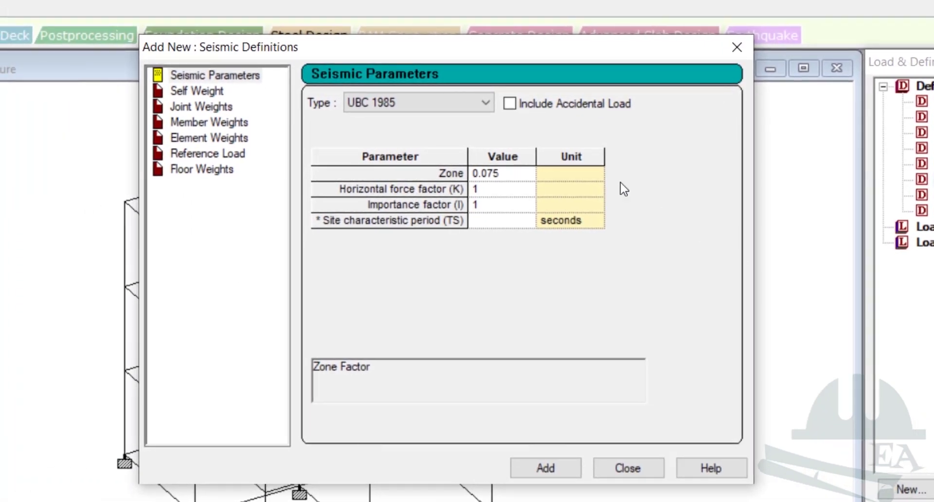
Set the seismic code type to Indian: IS 1893 - 2002/2005 and include accidental load.
click(419, 105)
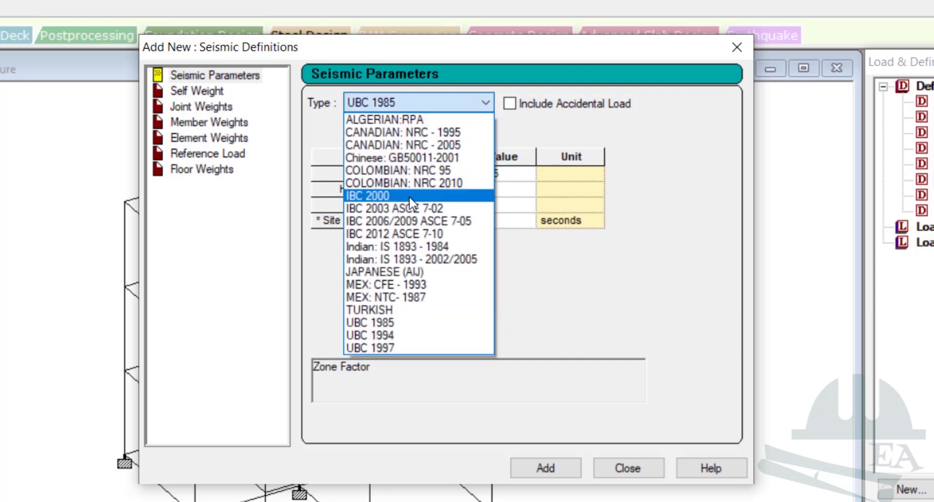
click(414, 259)
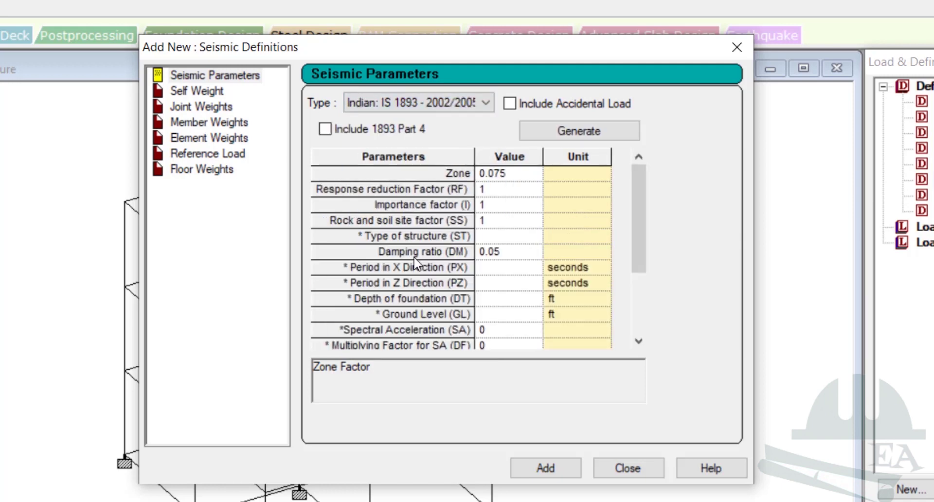
click(444, 108)
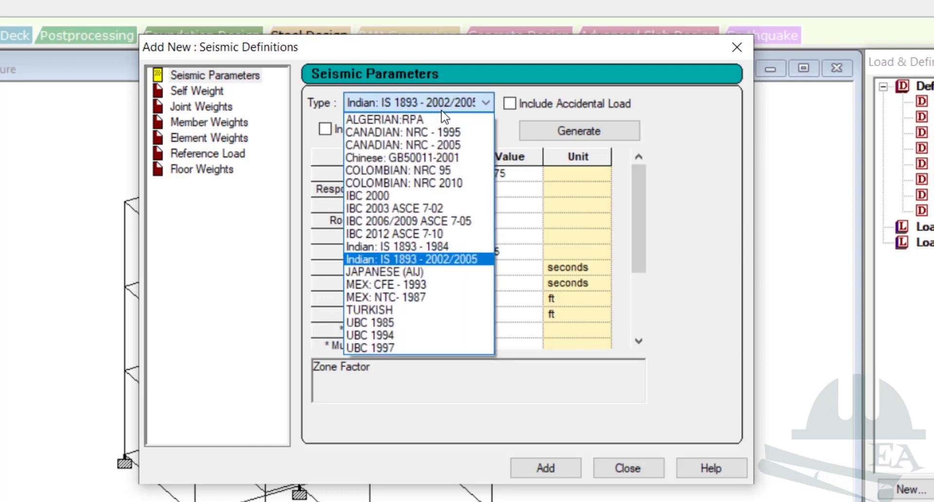
click(443, 110)
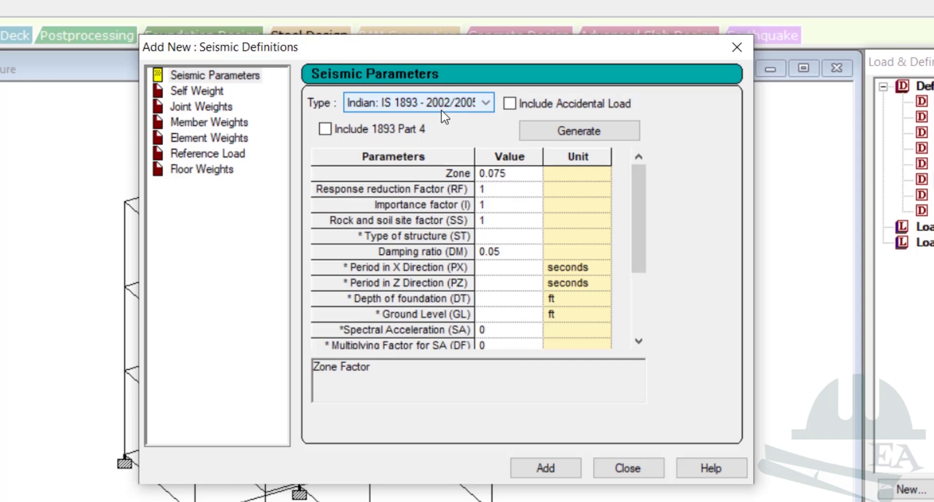
click(527, 109)
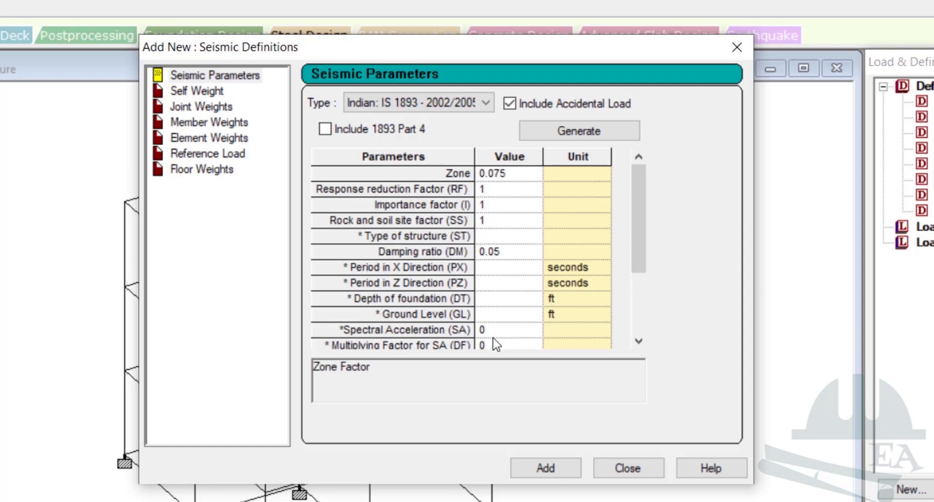
Open the IS:1893 parameter generator and define the zone factor by Zone instead of City, choosing zone IV.
click(570, 139)
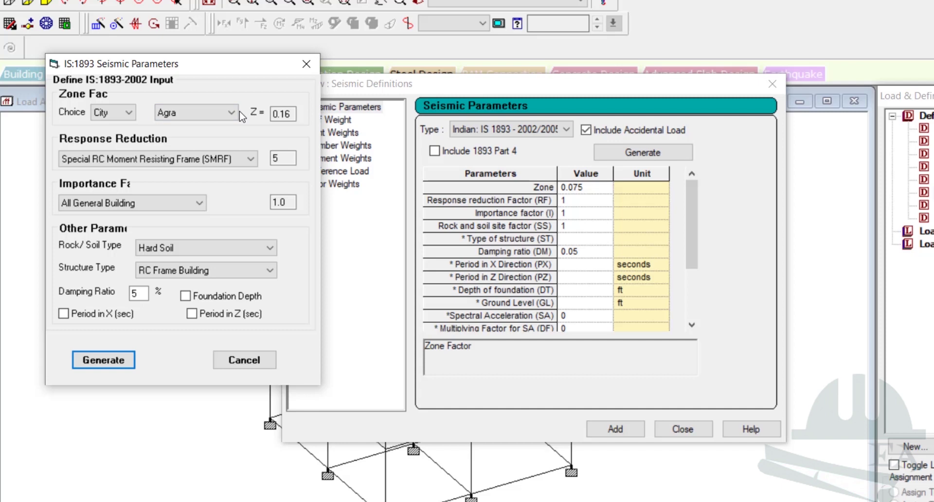
click(182, 116)
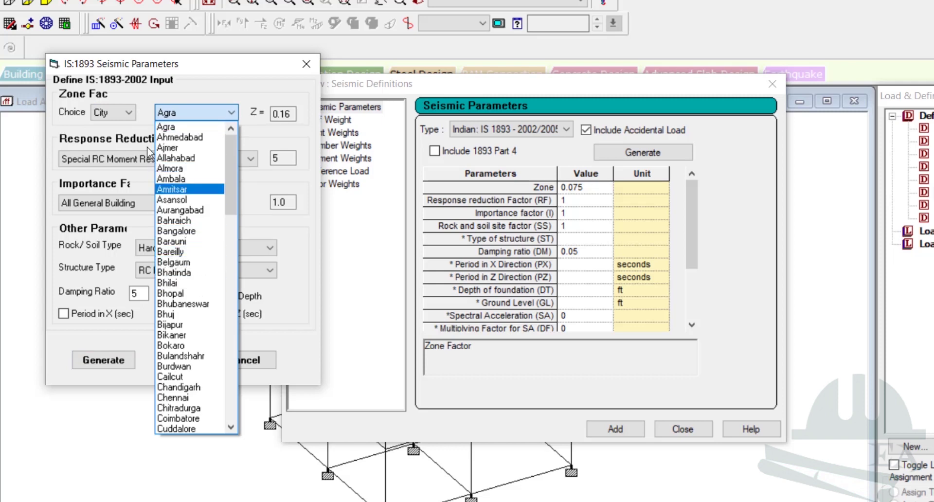
click(124, 107)
click(124, 107)
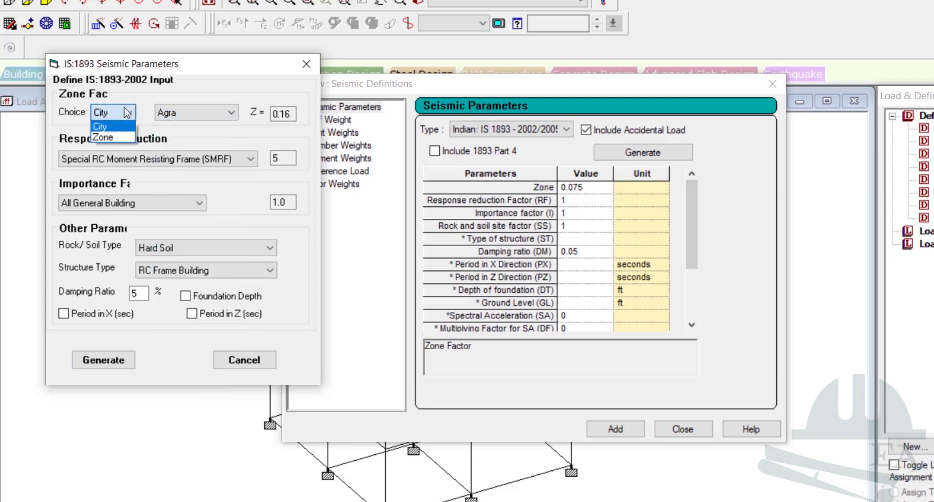
click(122, 138)
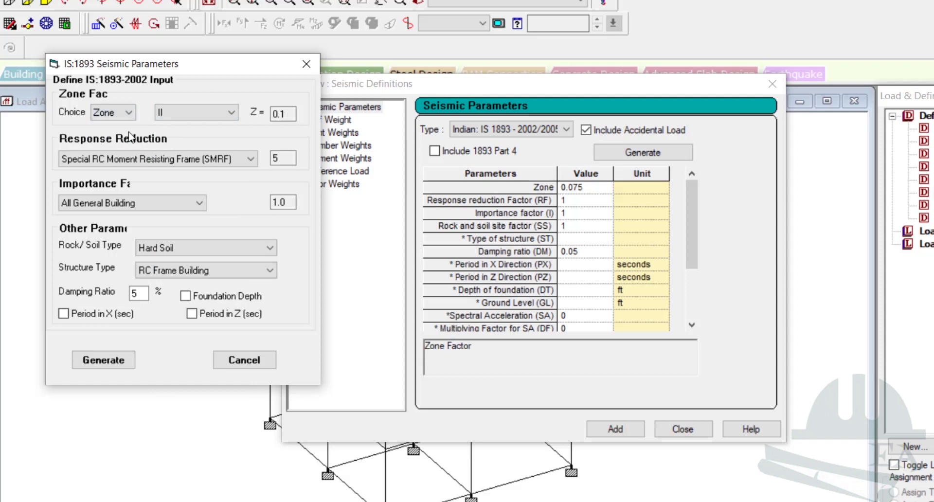
click(168, 112)
click(167, 154)
click(215, 117)
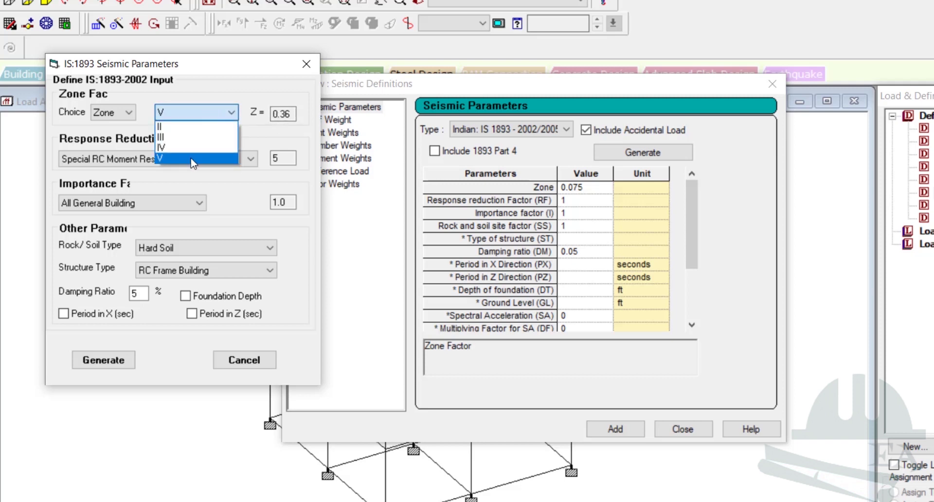
click(191, 149)
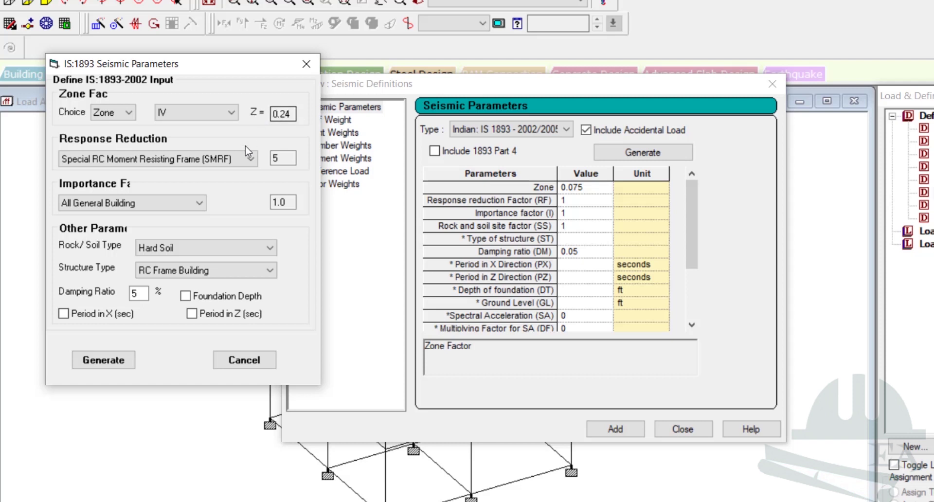
Try Ordinary RC Moment Resisting Frame (OMRF) for response reduction and return to Special RC Moment Resisting Frame (SMRF).
click(213, 164)
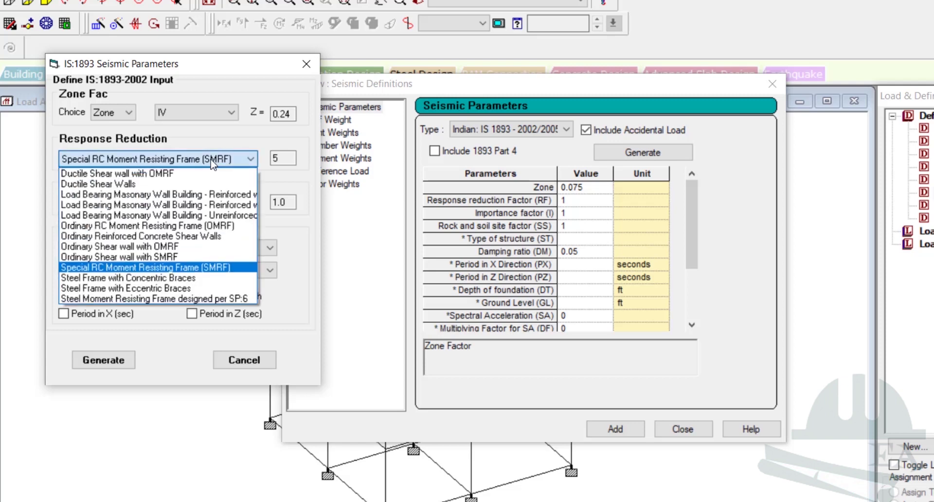
click(217, 226)
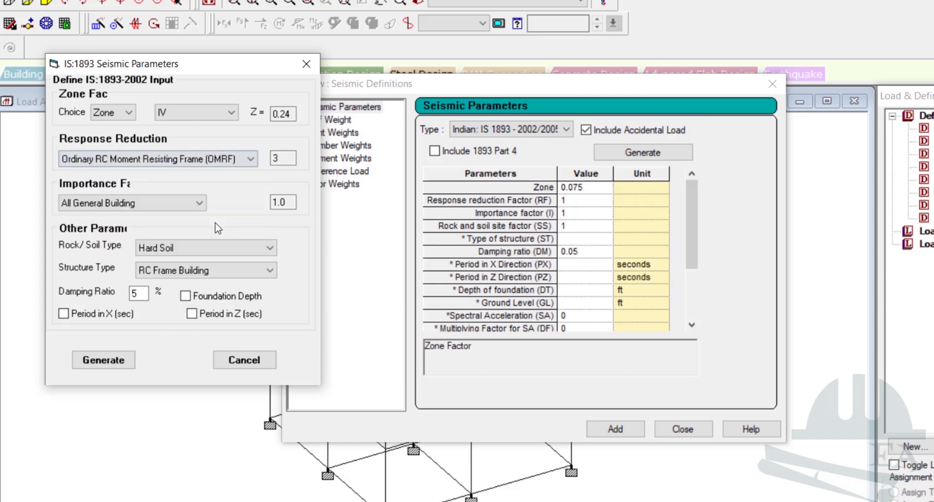
click(219, 159)
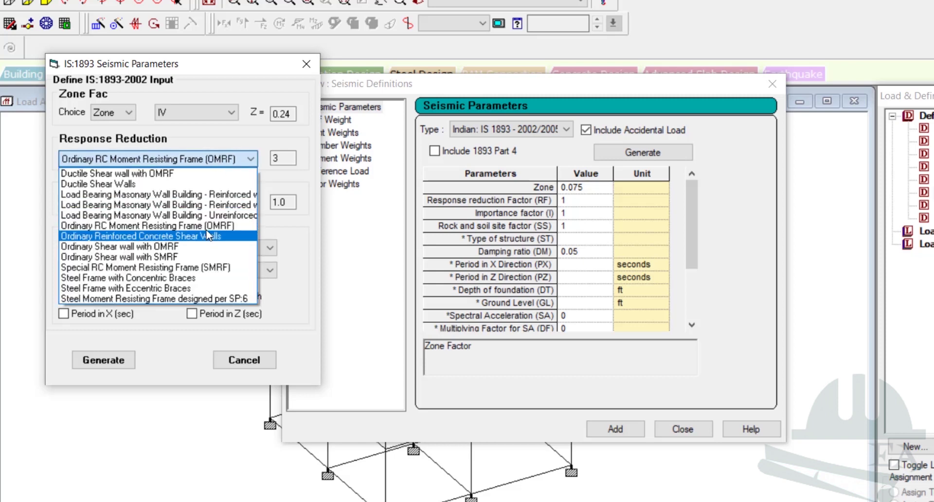
click(209, 267)
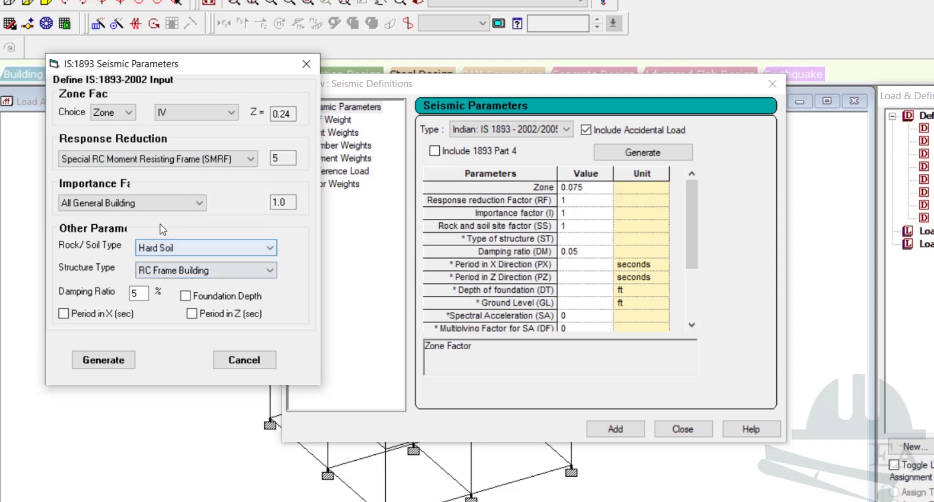
Try Important Building for the importance factor and return to All General Building.
click(109, 205)
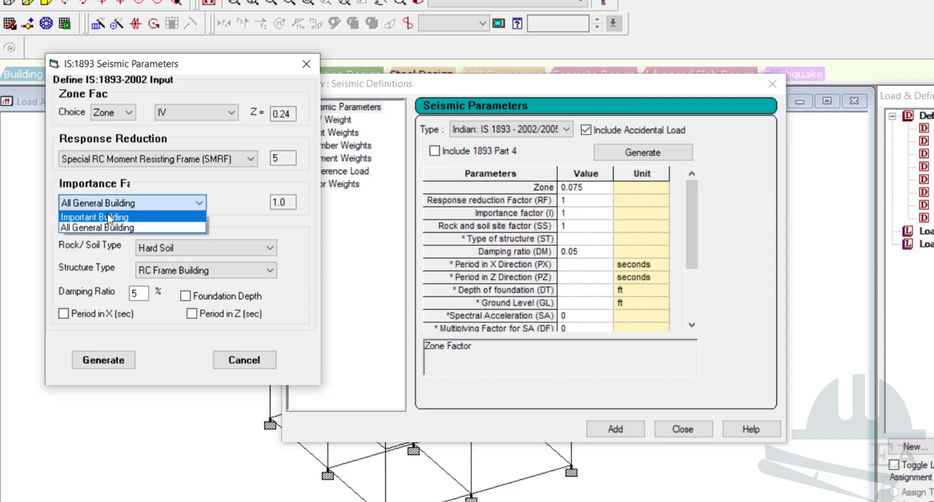
click(119, 217)
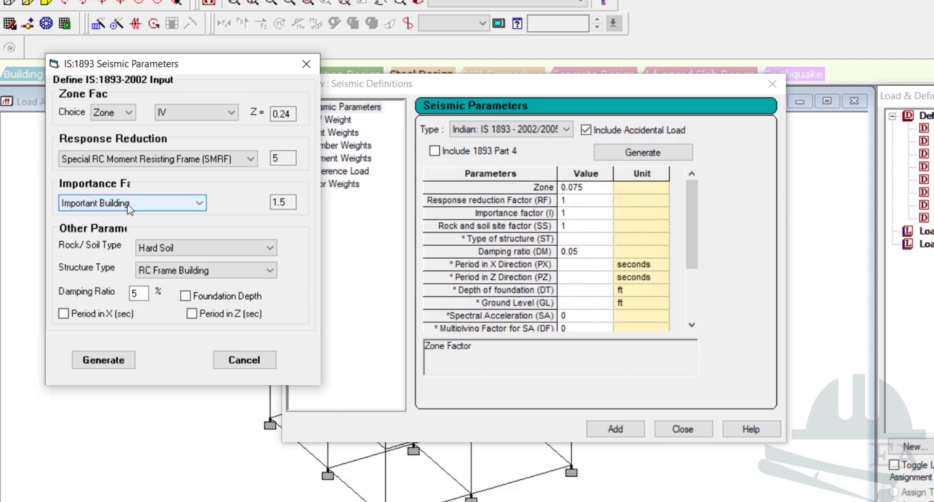
click(129, 208)
click(123, 224)
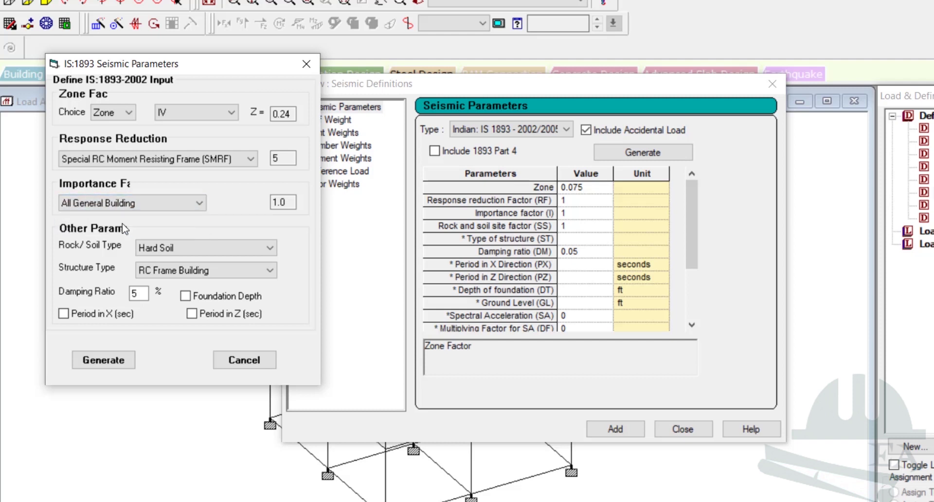
Set the rock/soil type to Medium Soil, keeping RC Frame Building as the structure type and 5% damping.
click(175, 246)
click(180, 276)
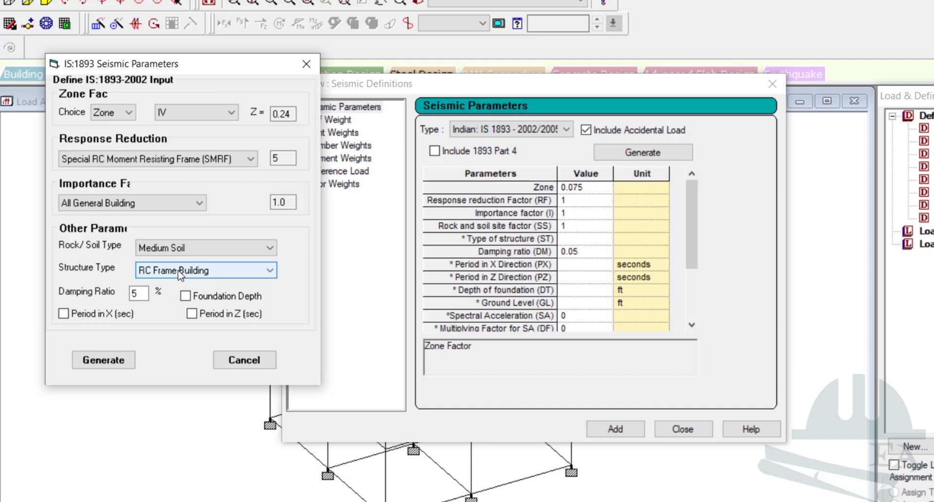
click(165, 271)
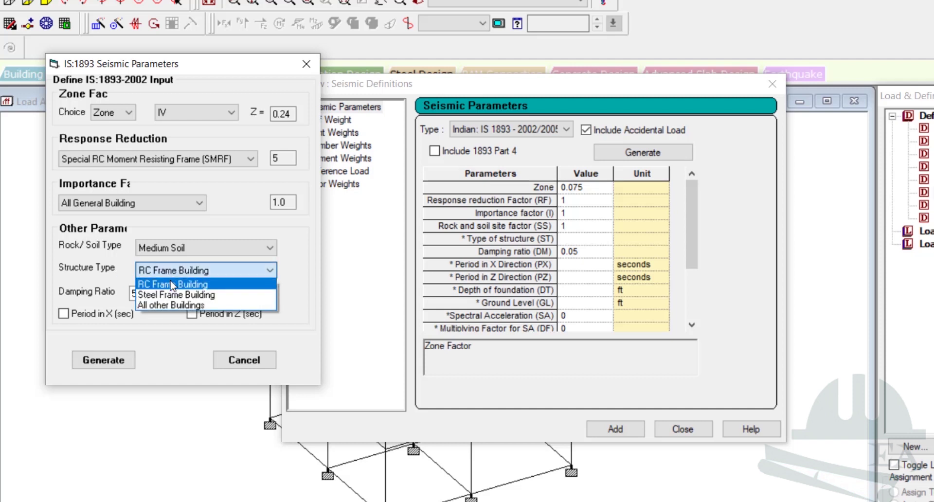
click(170, 269)
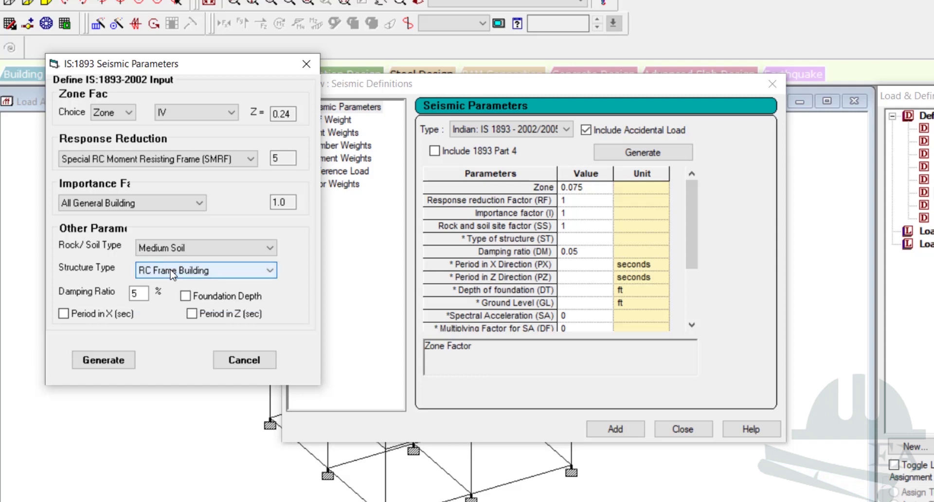
click(139, 294)
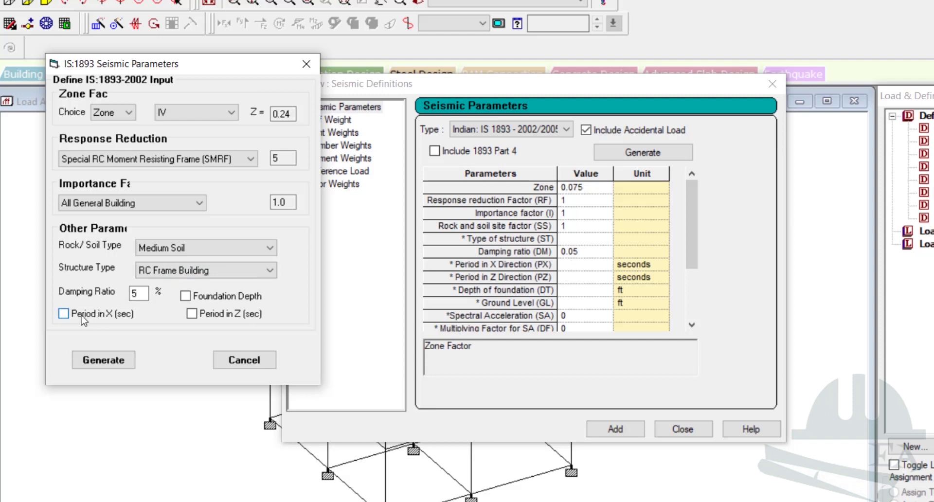
Include the periods in X and Z in the seismic parameters and change the zone to V.
click(64, 314)
click(191, 314)
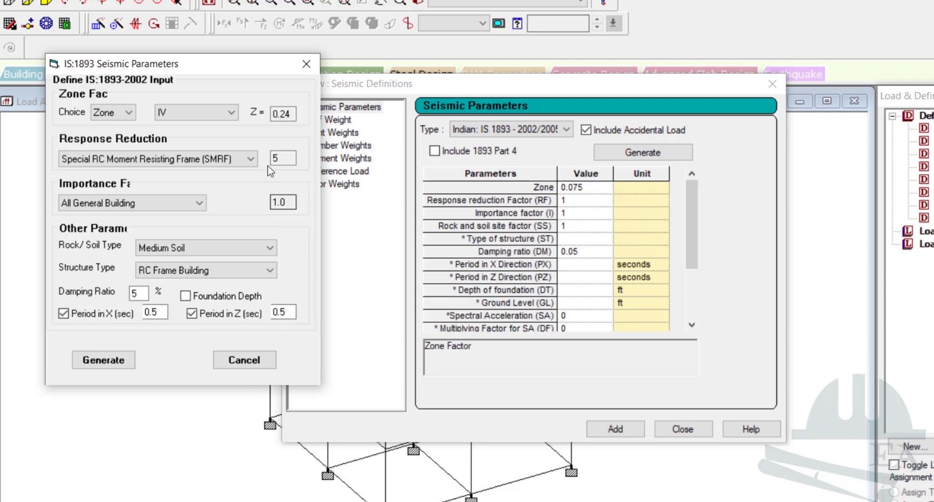
click(197, 109)
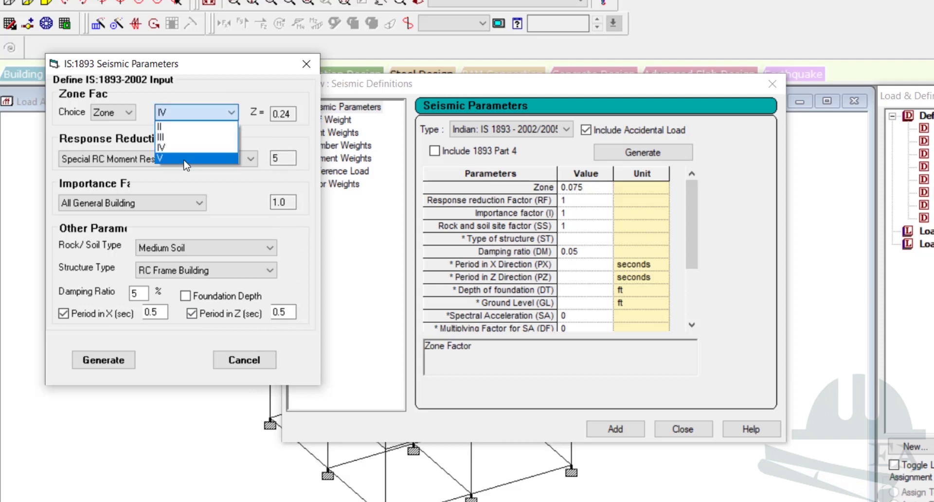
click(194, 161)
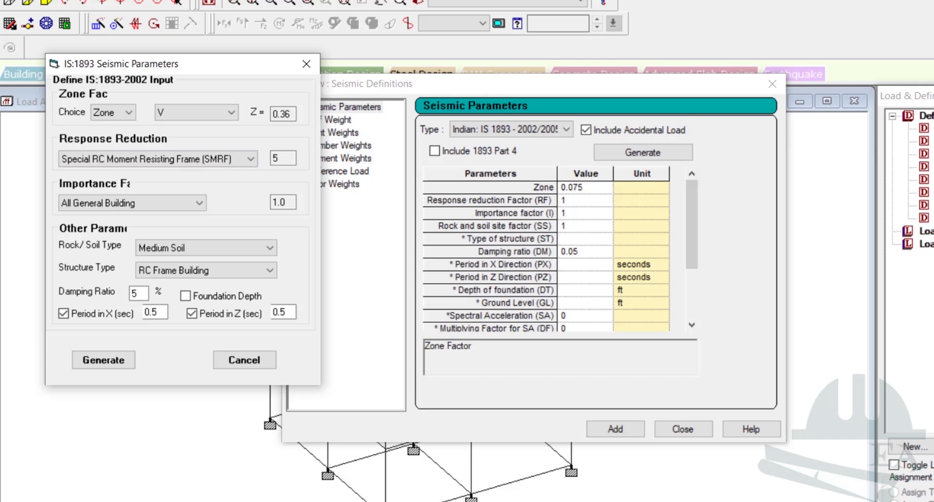
Switch to the IS 1893 PDF in Acrobat and review the clause 7.6.2 natural period formula for all other buildings.
click(634, 498)
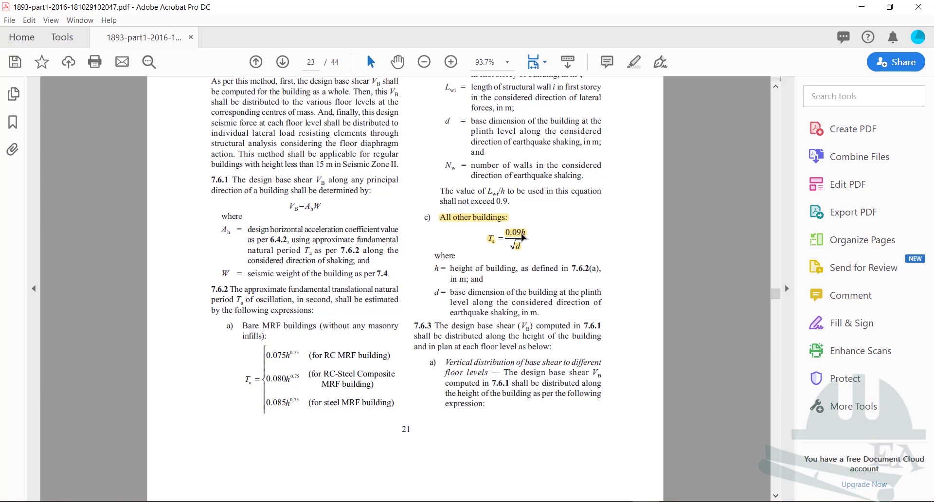
scroll(523, 237, up, 3)
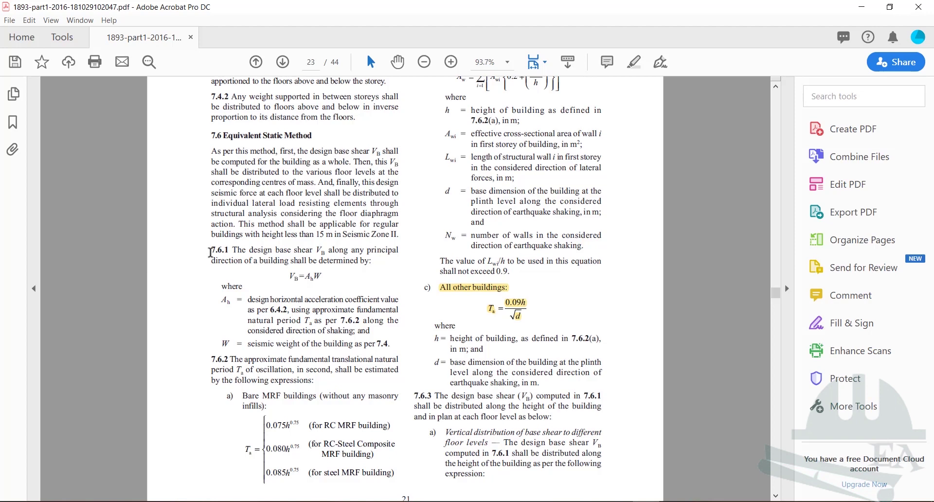
scroll(461, 255, up, 5)
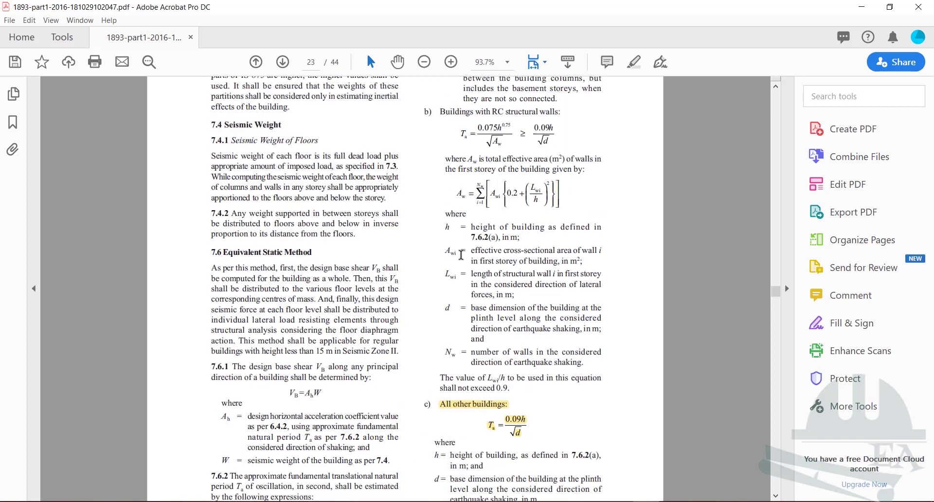
scroll(461, 255, down, 6)
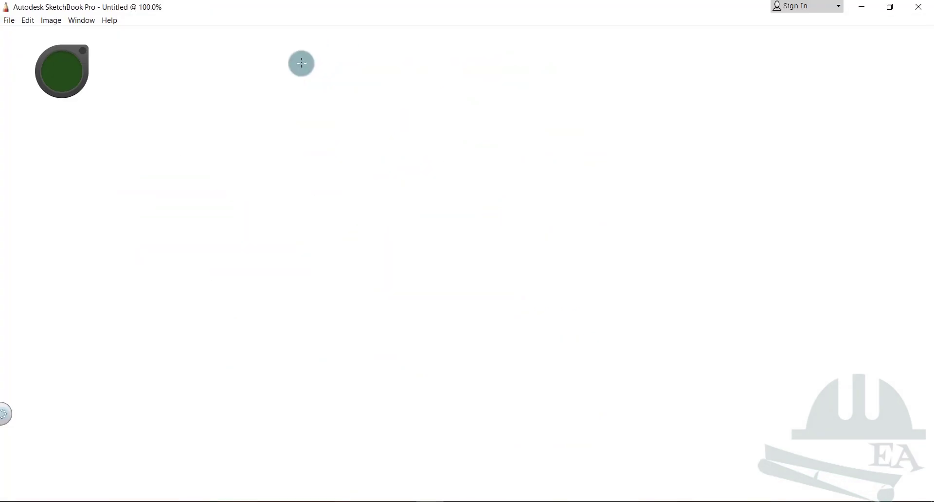
Switch to SketchBook and handwrite the underlined heading "Time period calculation" with the subheading "X-direction" below it.
mouse_move(222, 47)
mouse_down()
mouse_move(380, 46)
mouse_move(405, 27)
mouse_move(430, 37)
mouse_move(450, 30)
mouse_up()
drag(235, 77, 454, 53)
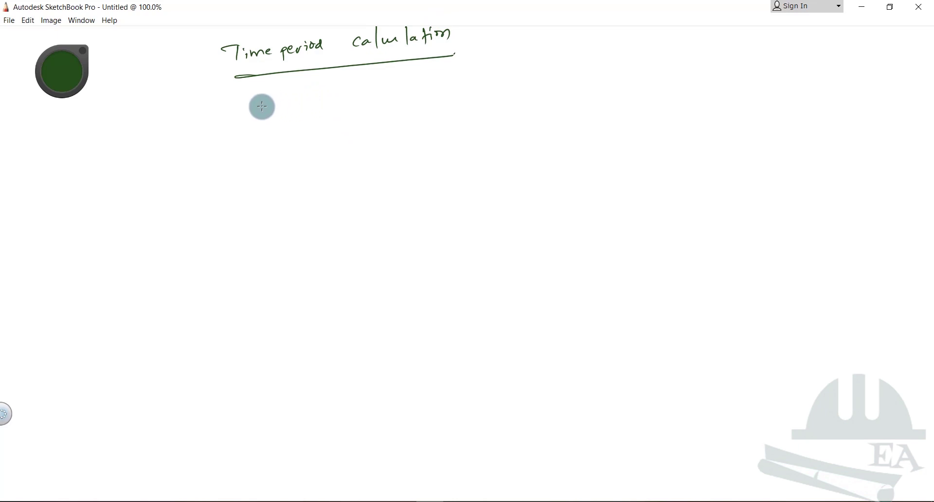
mouse_move(263, 96)
mouse_down()
mouse_move(276, 107)
mouse_move(262, 113)
mouse_up()
drag(274, 103, 282, 100)
drag(293, 101, 372, 90)
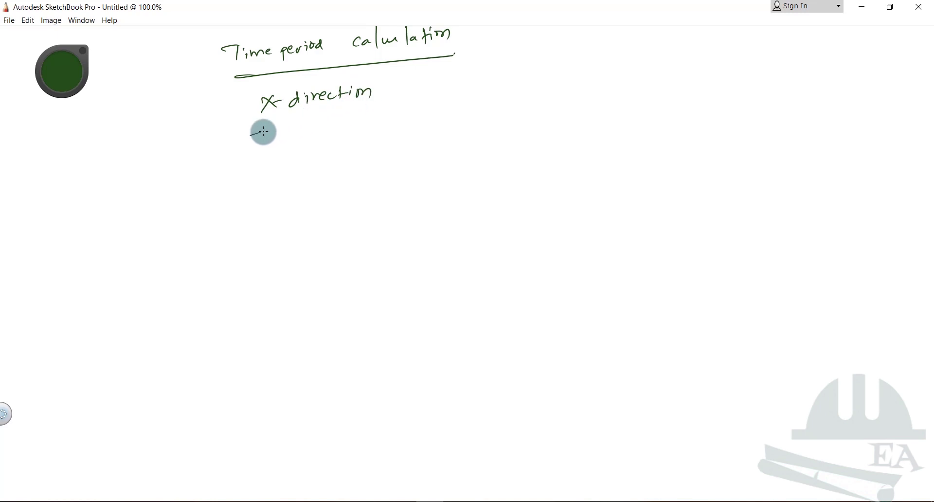
Underline the X-direction subheading and handwrite the period formula Tx = 0.09h / √d beside it.
mouse_move(250, 135)
mouse_down()
mouse_move(378, 112)
mouse_move(377, 133)
mouse_move(396, 140)
mouse_move(480, 124)
mouse_move(484, 133)
mouse_move(520, 130)
mouse_up()
click(462, 134)
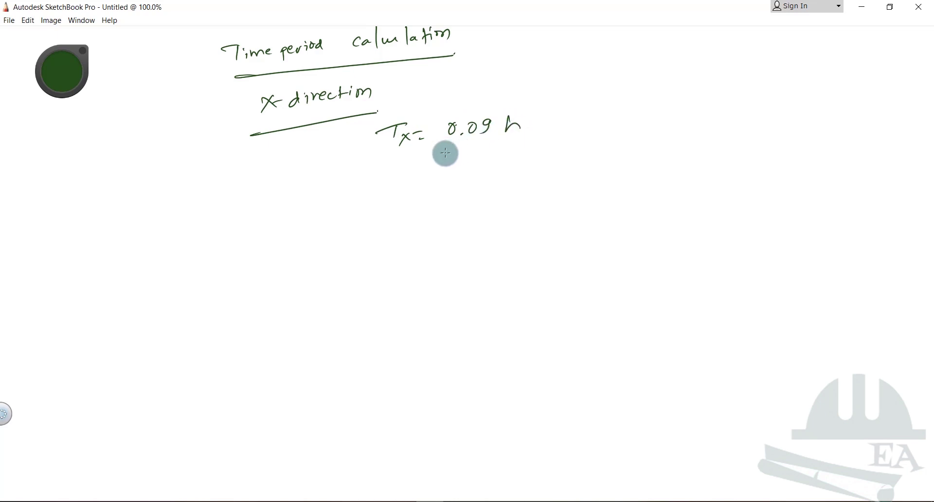
drag(438, 155, 550, 139)
mouse_move(465, 168)
mouse_down()
mouse_move(527, 151)
mouse_move(507, 167)
mouse_move(517, 173)
mouse_up()
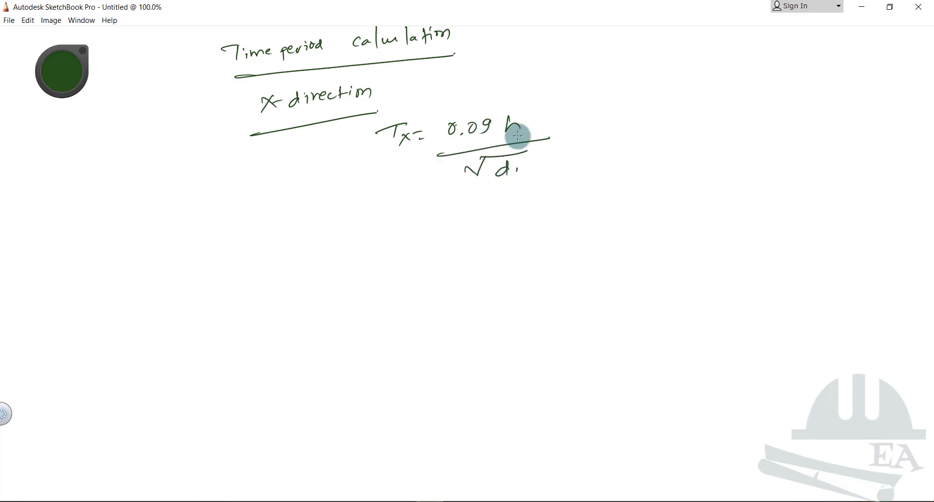
Sketch a rectangular building plan beside the formula and mark its length with a double arrow labelled d.
mouse_move(734, 74)
mouse_down()
mouse_move(726, 120)
mouse_move(813, 71)
mouse_move(816, 114)
mouse_up()
drag(721, 127, 820, 120)
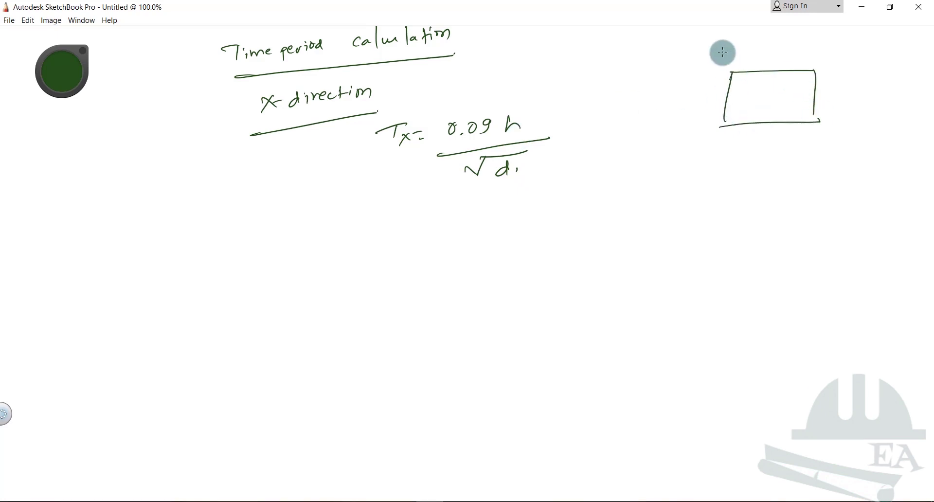
drag(726, 51, 735, 60)
mouse_move(812, 61)
mouse_down()
mouse_move(808, 69)
mouse_move(818, 67)
mouse_move(793, 58)
mouse_up()
click(799, 60)
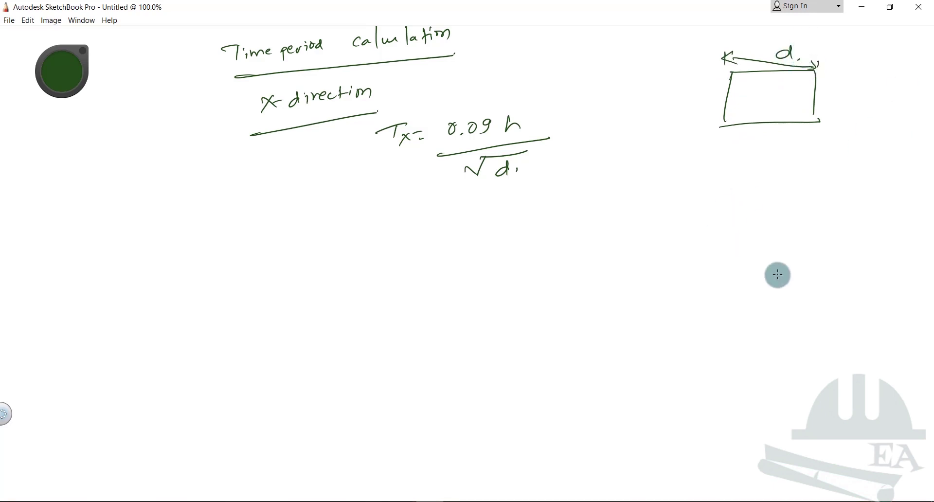
Switch to AutoCAD and add a linear dimension of the leftmost floor plan's overall width, from grid 1 to grid 3, above the grid bubbles.
click(673, 501)
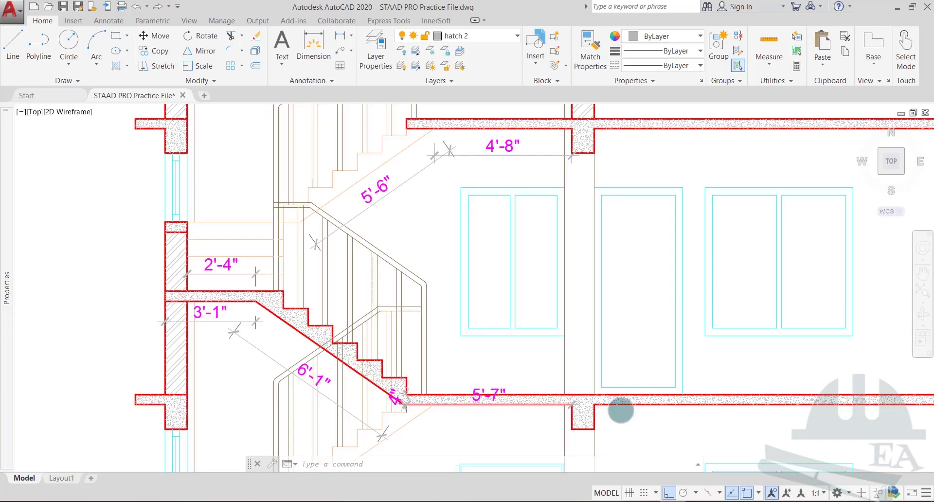
scroll(573, 259, down, 10)
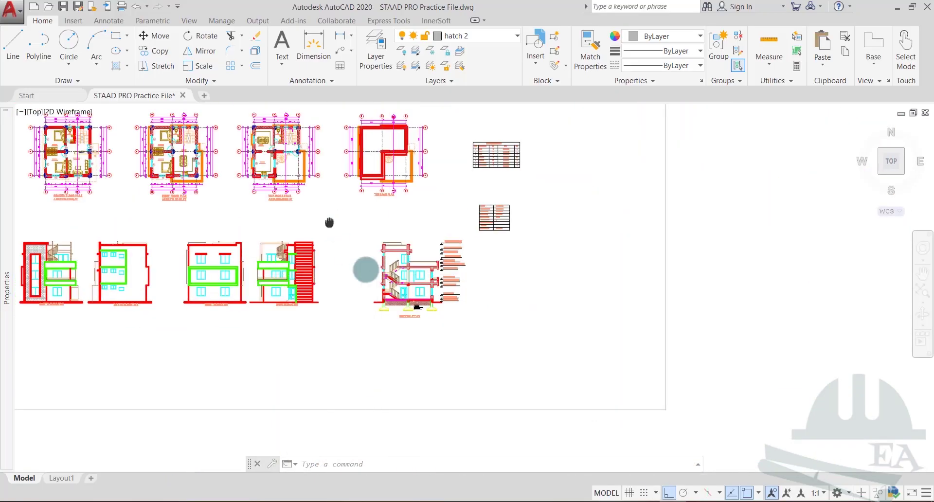
scroll(465, 250, up, 6)
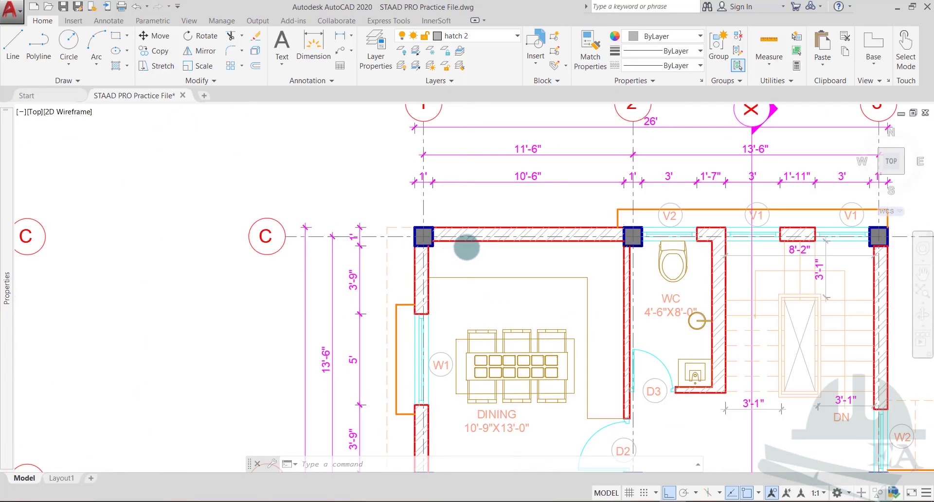
middle_drag(359, 256, 683, 232)
middle_drag(263, 263, 599, 248)
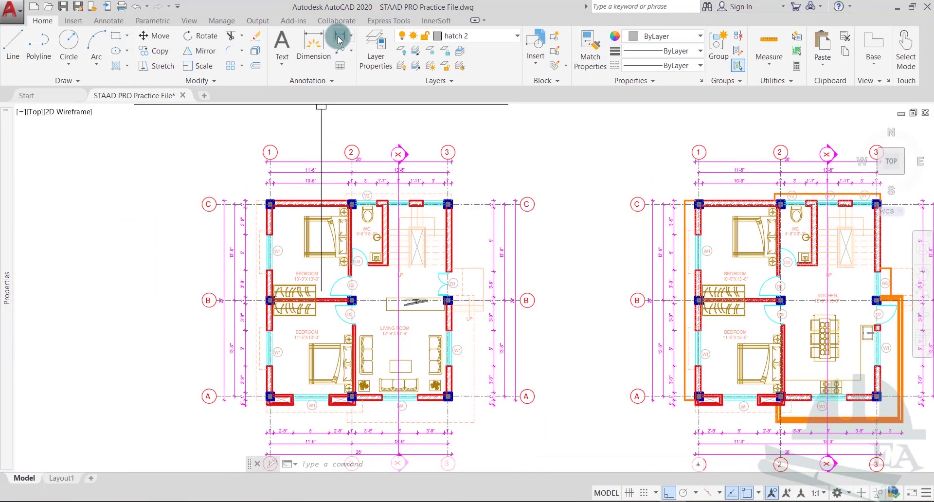
click(313, 43)
scroll(270, 204, up, 8)
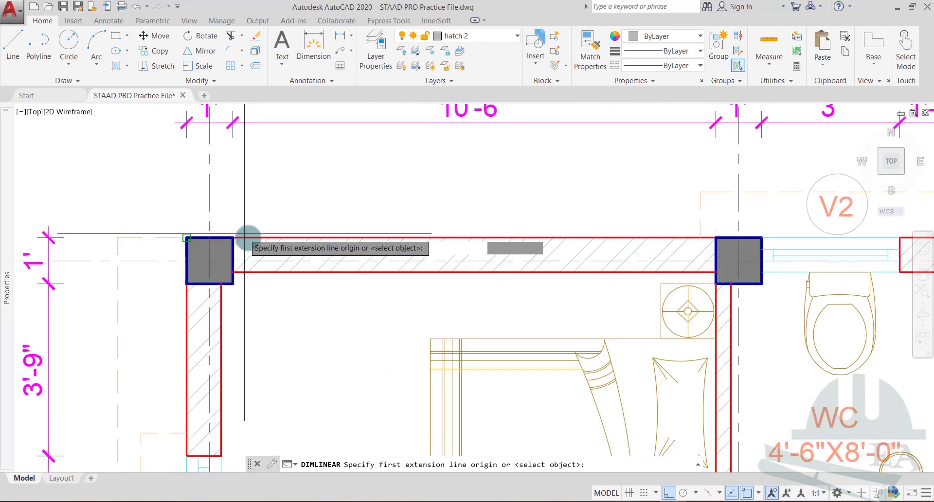
click(186, 239)
scroll(252, 241, down, 5)
middle_drag(316, 248, 154, 258)
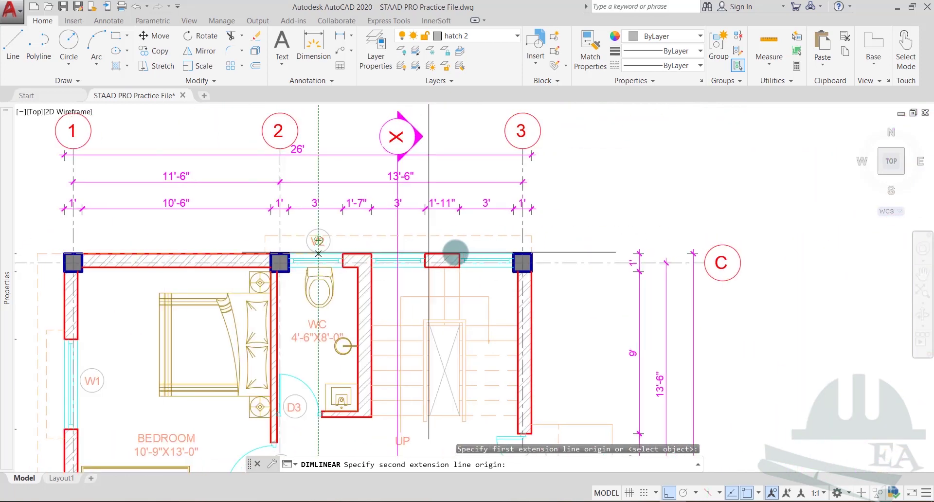
click(523, 254)
scroll(485, 203, down, 4)
middle_drag(486, 203, 487, 263)
click(464, 195)
scroll(423, 196, up, 4)
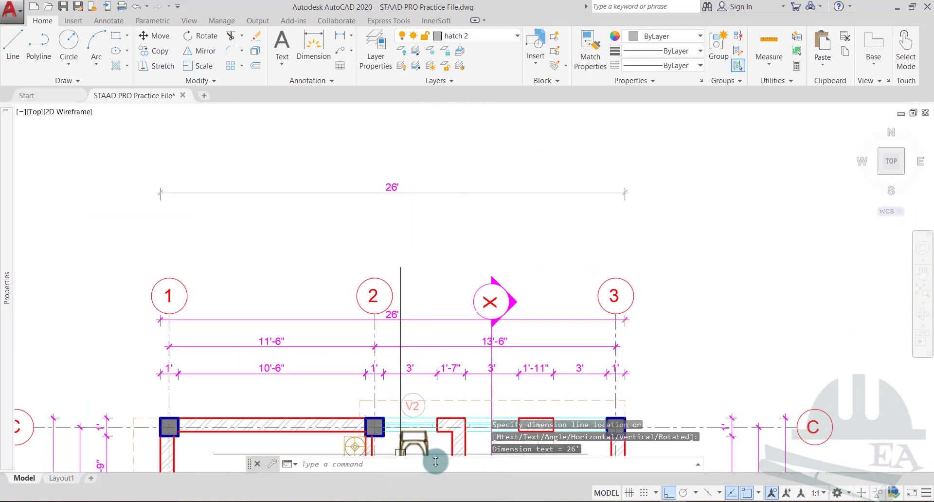
Switch back to SketchBook and write the substituted formula with 0.09 × in the numerator and √26 in the denominator.
click(430, 501)
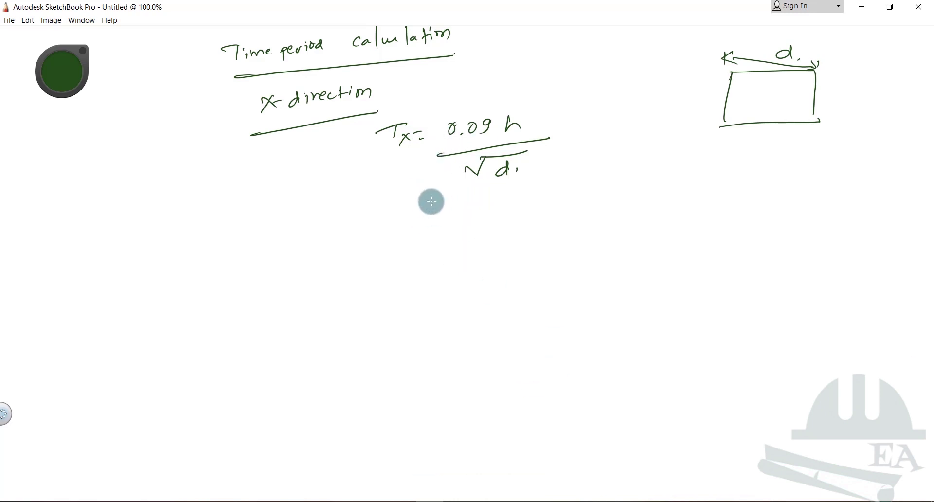
mouse_move(410, 210)
mouse_down()
mouse_move(433, 211)
mouse_move(421, 220)
mouse_up()
drag(465, 197, 529, 198)
click(477, 204)
drag(456, 227, 553, 210)
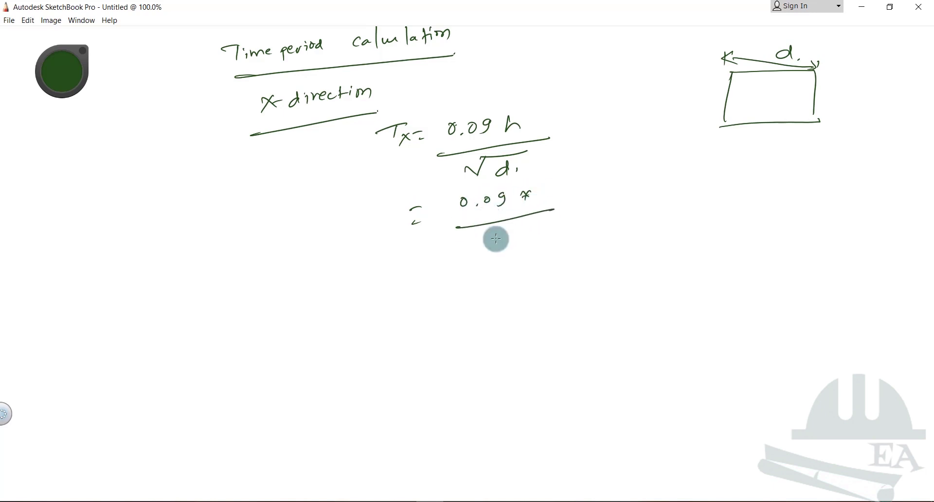
mouse_move(475, 241)
mouse_down()
mouse_move(502, 229)
mouse_move(502, 250)
mouse_move(509, 248)
mouse_up()
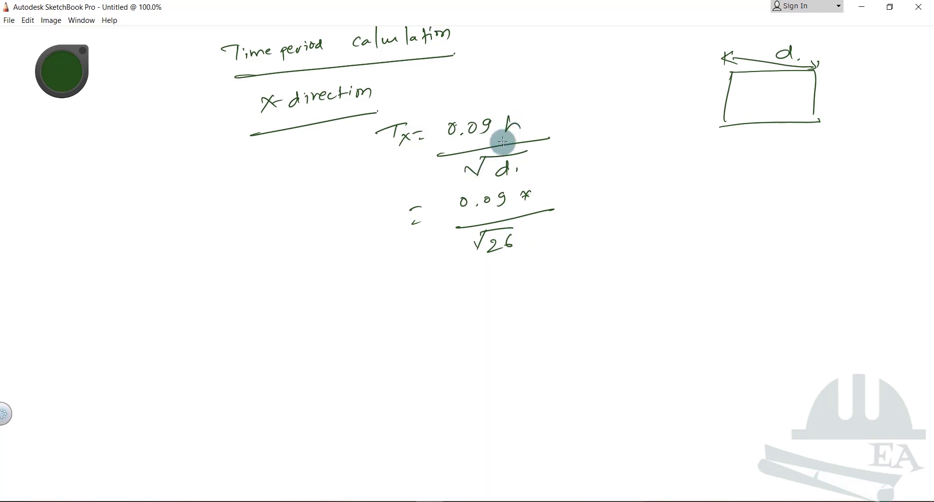
click(492, 214)
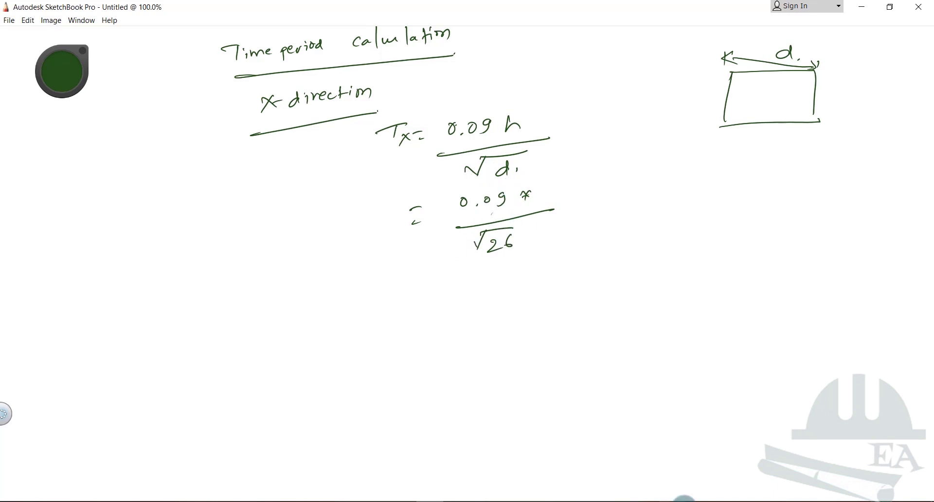
Switch to AutoCAD and add a vertical linear dimension to Section X-X, from the left plinth beam's underside to the top floor slab's upper edge.
click(683, 499)
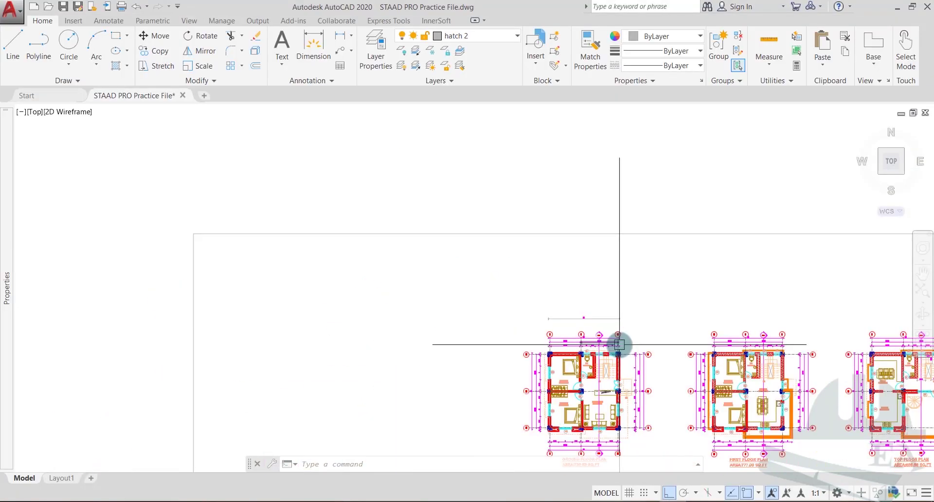
scroll(620, 344, down, 4)
middle_drag(632, 341, 476, 301)
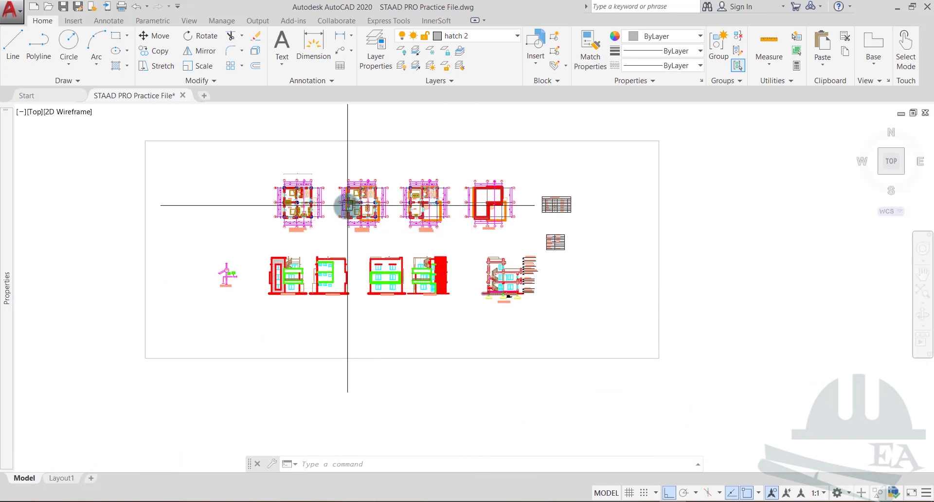
middle_drag(344, 202, 358, 222)
scroll(534, 283, up, 10)
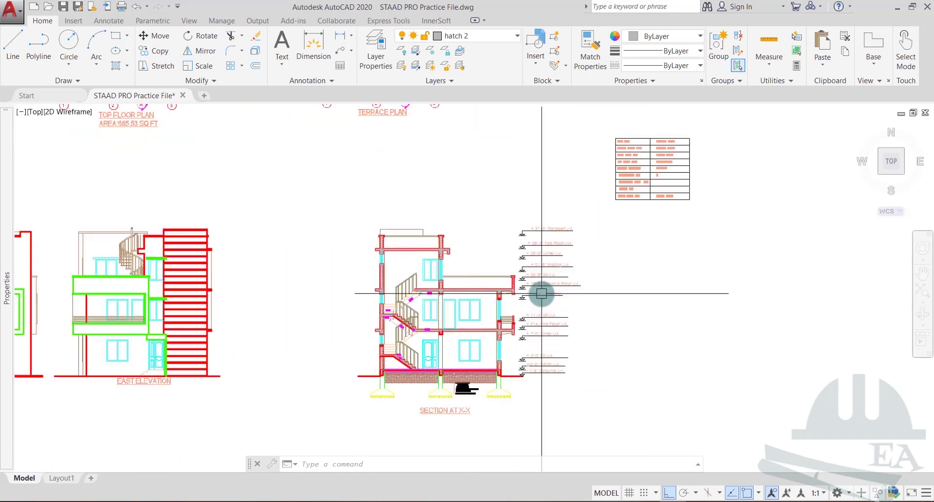
scroll(603, 236, down, 2)
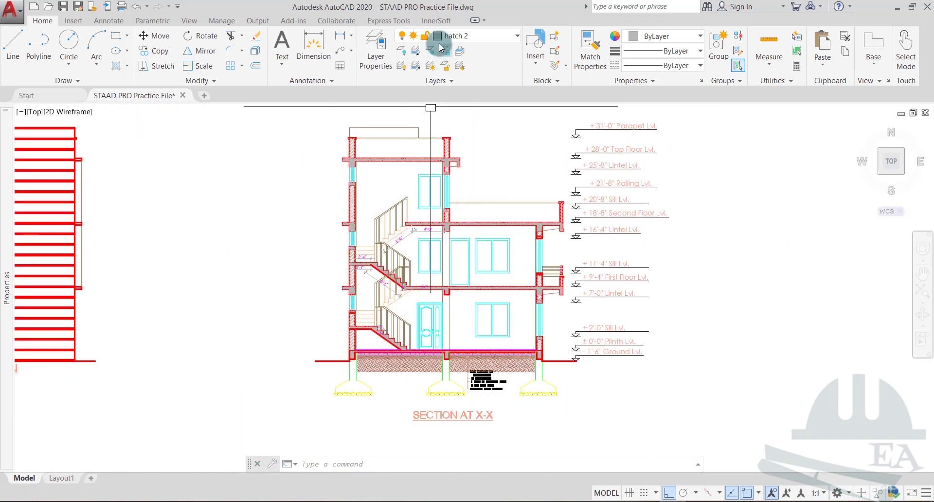
click(340, 35)
scroll(382, 303, up, 8)
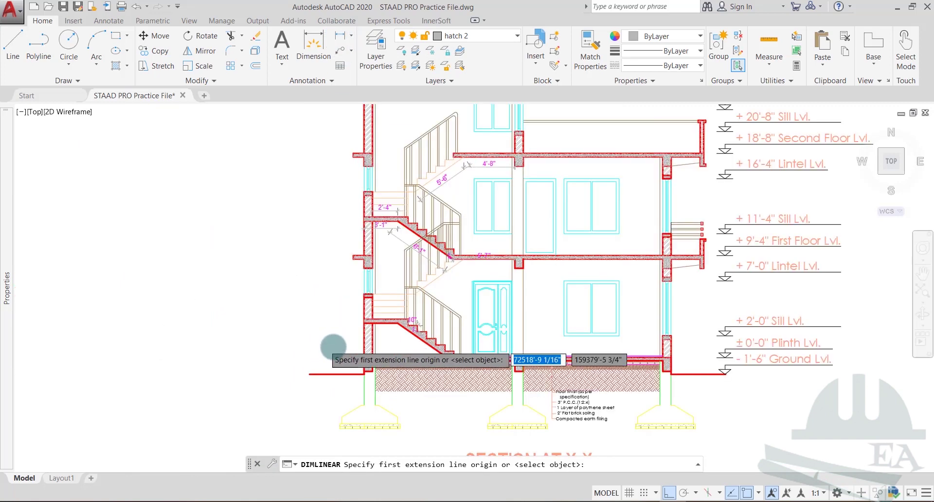
middle_drag(398, 375, 378, 308)
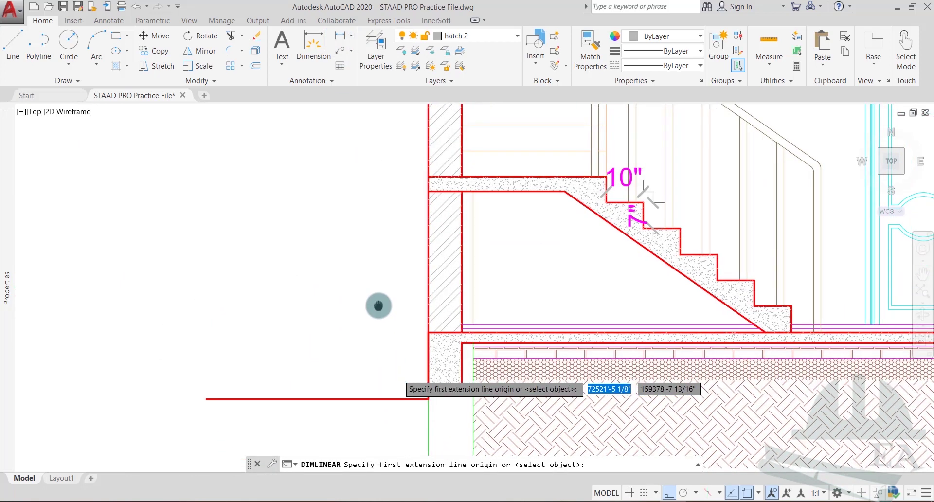
click(428, 388)
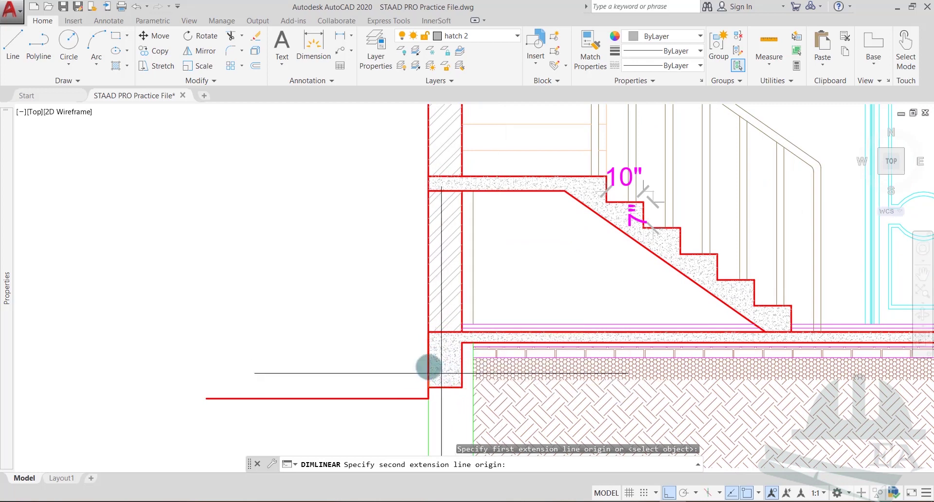
scroll(447, 359, down, 6)
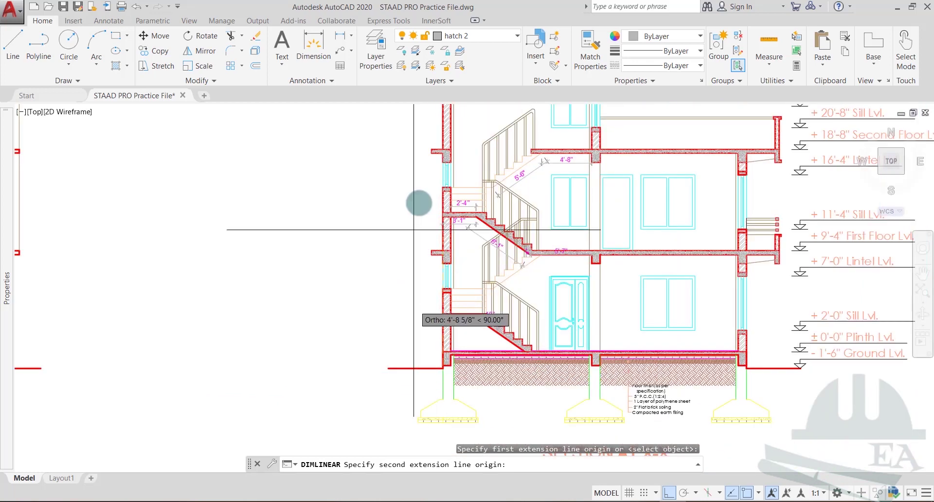
scroll(436, 320, up, 8)
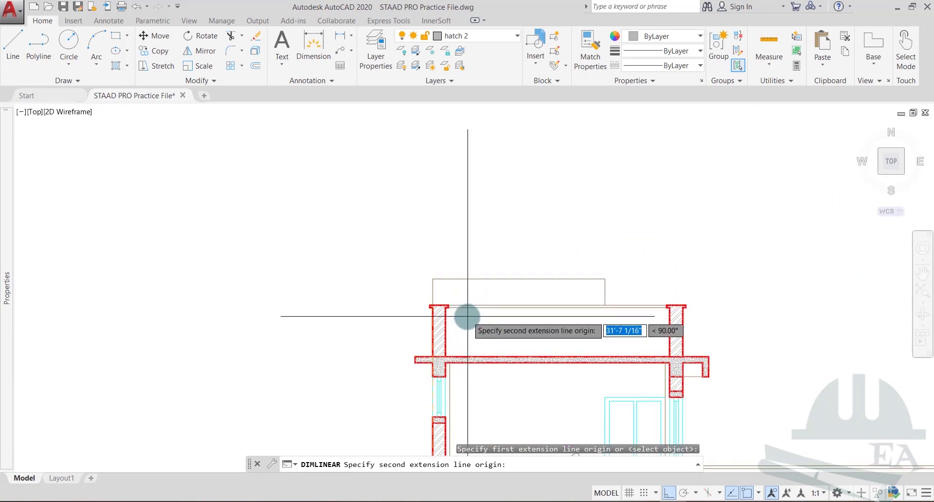
scroll(479, 338, down, 2)
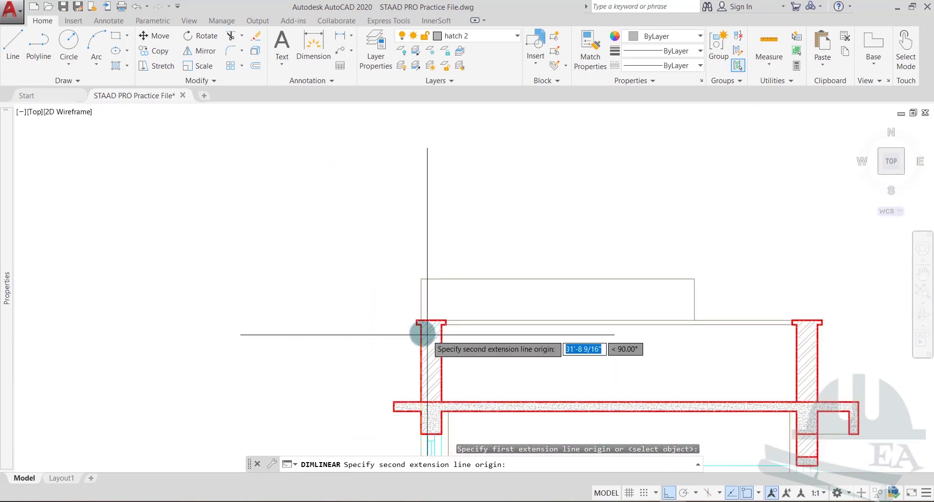
click(394, 403)
scroll(342, 384, down, 2)
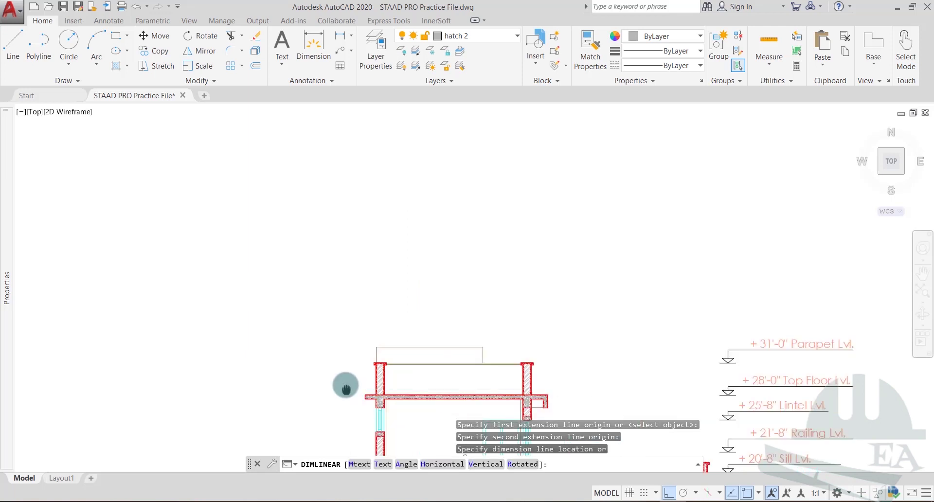
scroll(378, 260, up, 3)
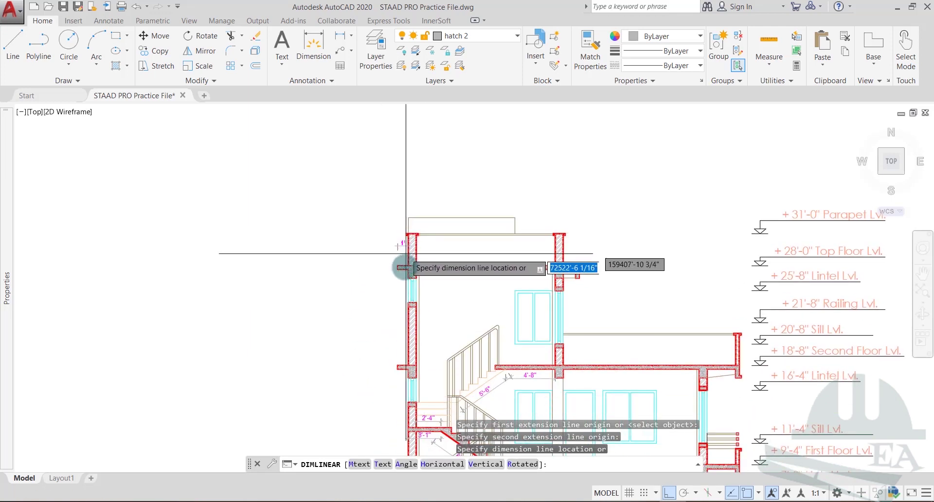
middle_drag(410, 270, 417, 222)
click(344, 253)
middle_drag(355, 277, 355, 280)
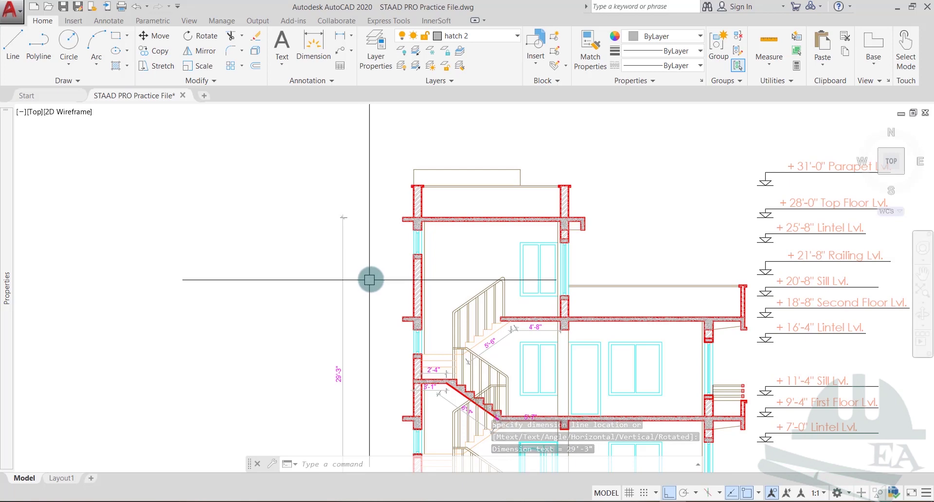
Switch back to SketchBook and calculate the height 29+3÷12 in the Casio calculator as a decimal.
click(433, 501)
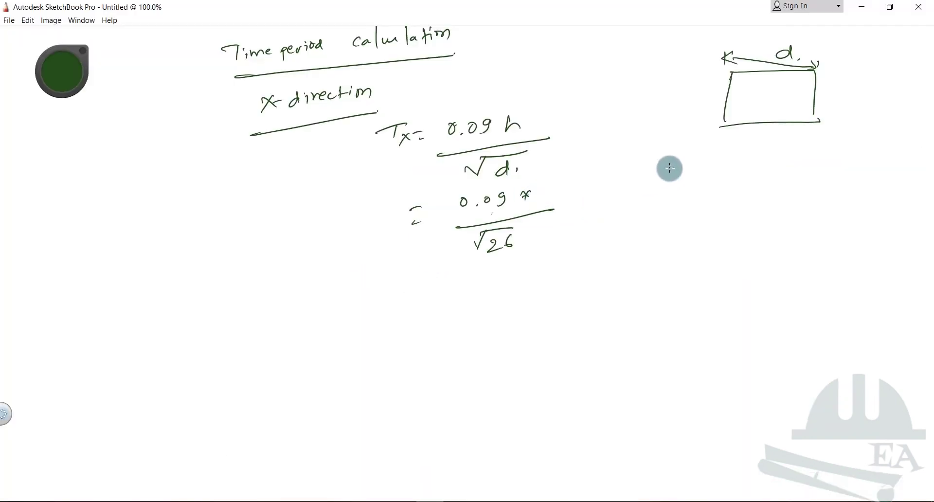
click(593, 501)
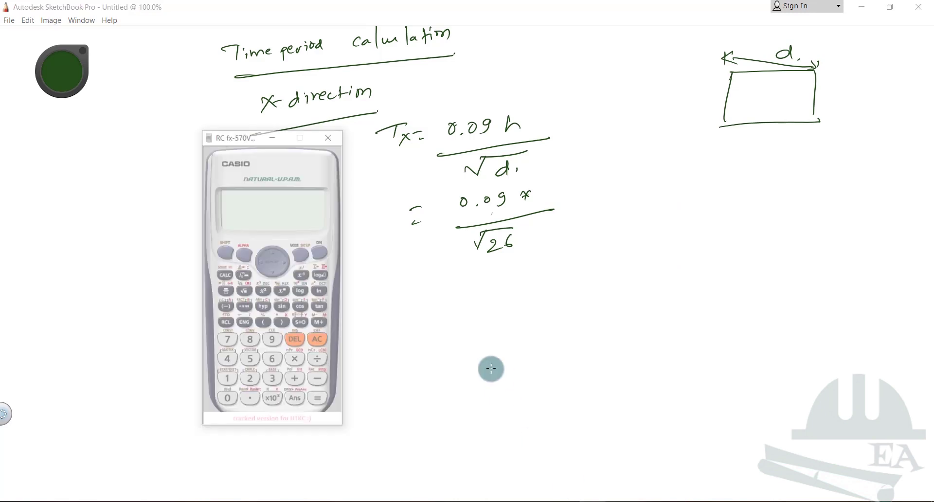
text(29+3/12)
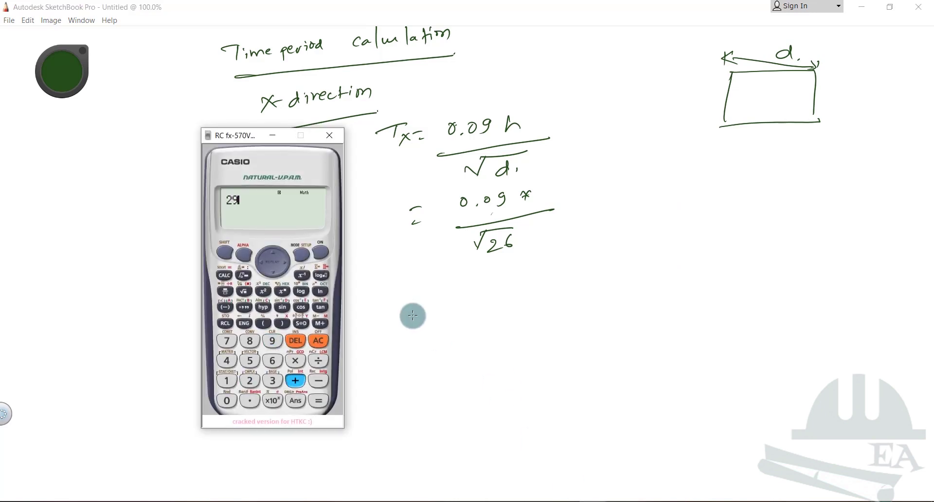
key(Return)
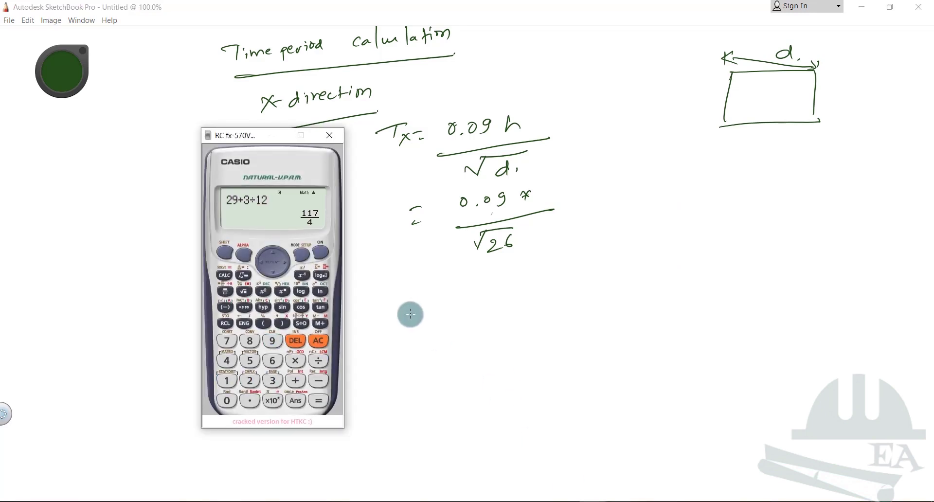
click(301, 324)
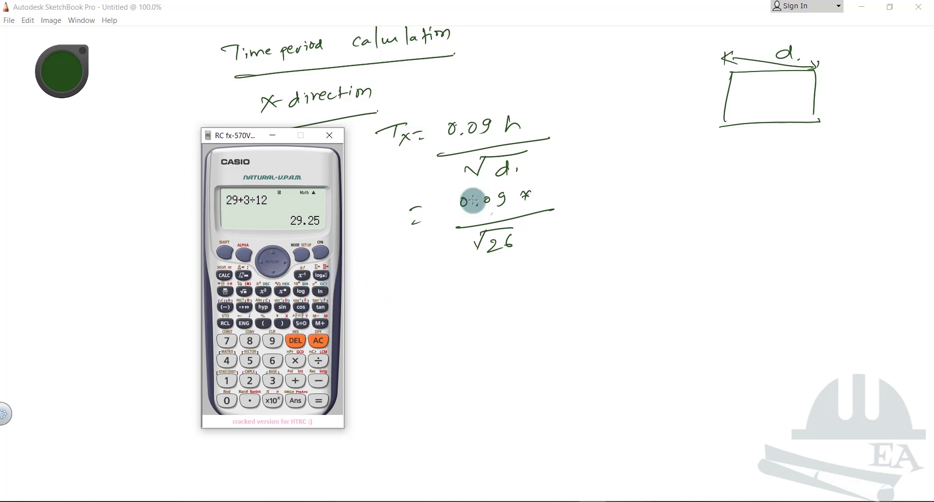
Complete the X-direction numerator with 29.25 and write an equals sign below the substituted formula.
mouse_move(535, 191)
mouse_down()
mouse_move(545, 203)
mouse_move(588, 185)
mouse_up()
click(568, 188)
drag(435, 294, 441, 295)
drag(437, 306, 446, 304)
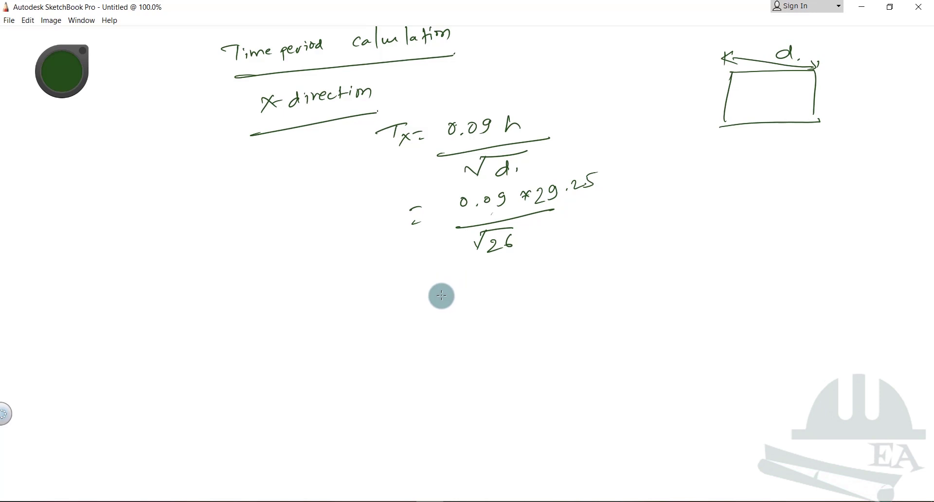
Evaluate the fraction 0.09×29.25 over √26 in the Casio calculator.
click(593, 501)
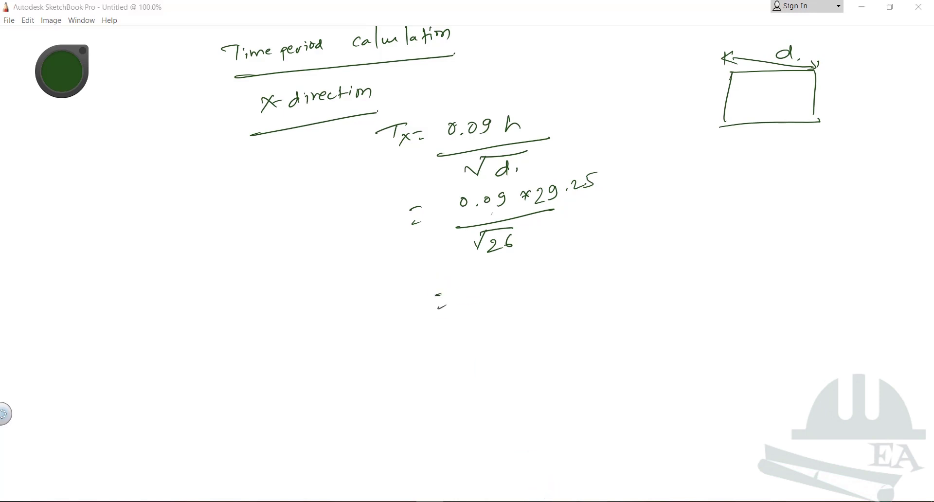
click(226, 292)
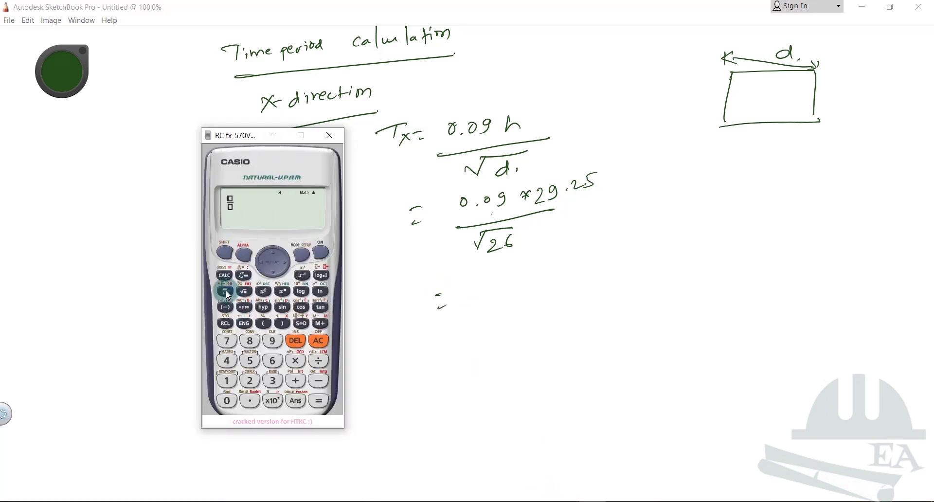
text(0.09*)
text(29.25)
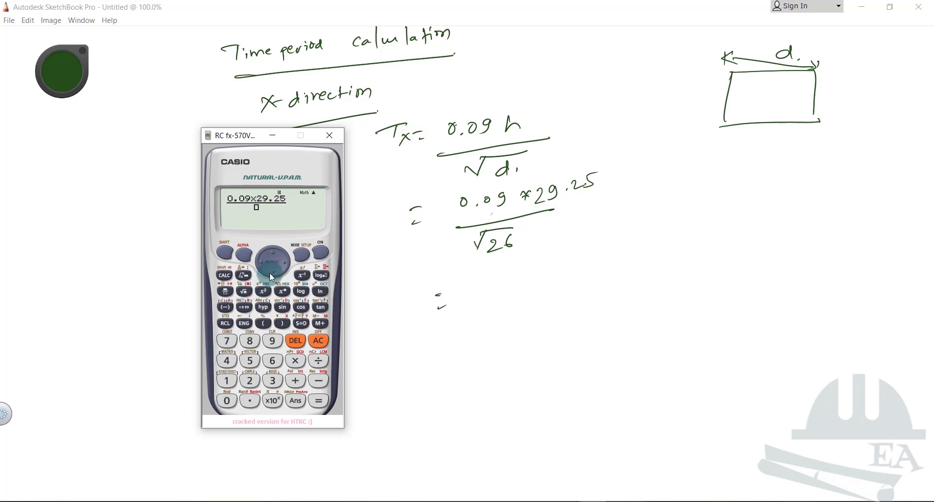
text(26)
key(Return)
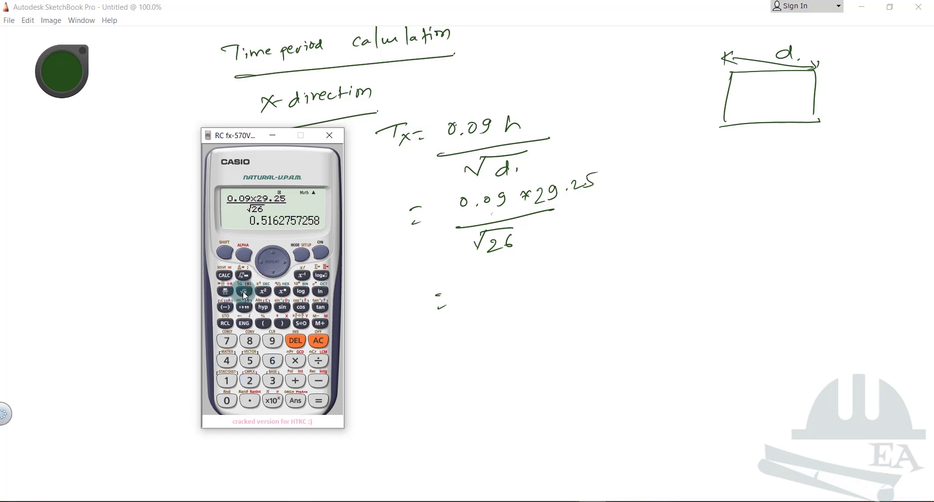
Handwrite the X-direction result 0.52 sec after the equals sign.
click(487, 291)
mouse_move(472, 292)
mouse_down()
mouse_move(496, 277)
mouse_move(545, 272)
mouse_move(540, 279)
mouse_up()
drag(546, 273, 556, 270)
drag(564, 267, 560, 272)
drag(571, 267, 575, 266)
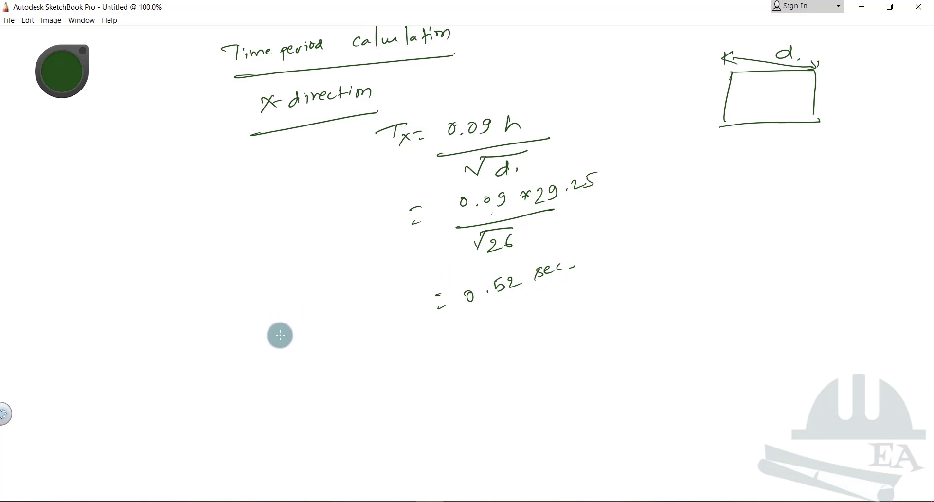
Handwrite an underlined Z-dir subheading below the X-direction result and the formula Tz = 0.09h / √d = beside it.
drag(278, 335, 291, 348)
drag(296, 340, 334, 333)
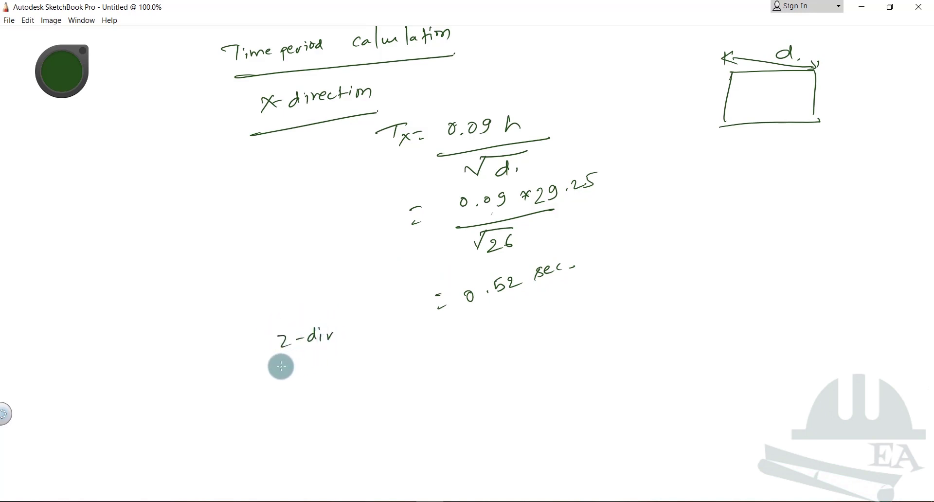
mouse_move(272, 368)
mouse_down()
mouse_move(348, 349)
mouse_move(428, 350)
mouse_up()
mouse_move(412, 352)
mouse_down()
mouse_move(412, 364)
mouse_move(439, 369)
mouse_move(460, 359)
mouse_up()
mouse_move(455, 366)
mouse_down()
mouse_move(506, 345)
mouse_move(544, 353)
mouse_move(572, 344)
mouse_move(494, 373)
mouse_move(542, 378)
mouse_up()
click(520, 346)
drag(558, 381, 560, 390)
drag(591, 359, 598, 358)
drag(593, 369, 604, 365)
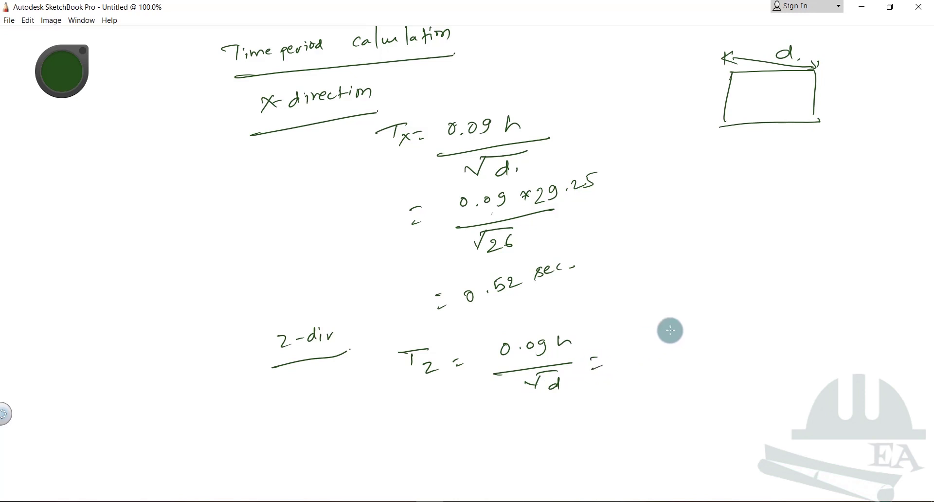
Write the substituted Z-direction fraction with 0.09 × 29.25 over an empty square root sign.
drag(645, 341, 677, 350)
click(653, 346)
drag(696, 337, 707, 344)
mouse_move(708, 333)
mouse_down()
mouse_move(698, 344)
mouse_move(767, 336)
mouse_up()
click(745, 336)
drag(633, 369, 800, 356)
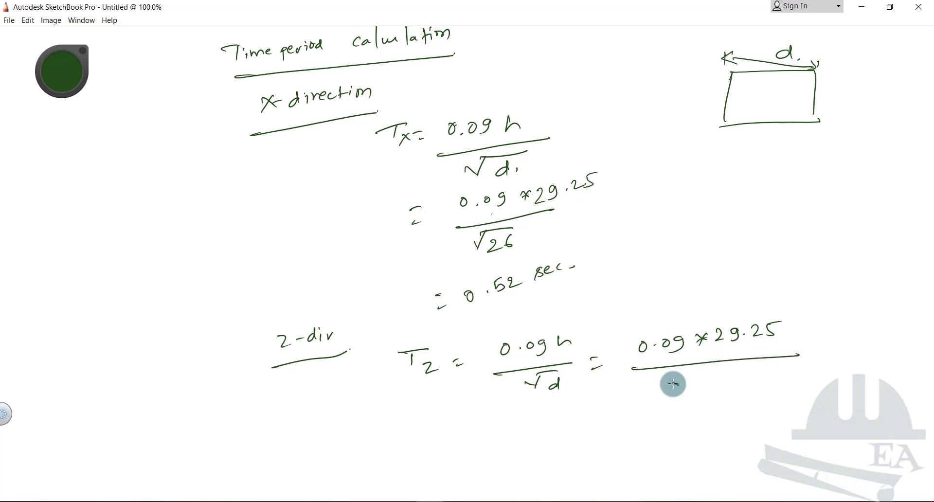
drag(674, 384, 749, 368)
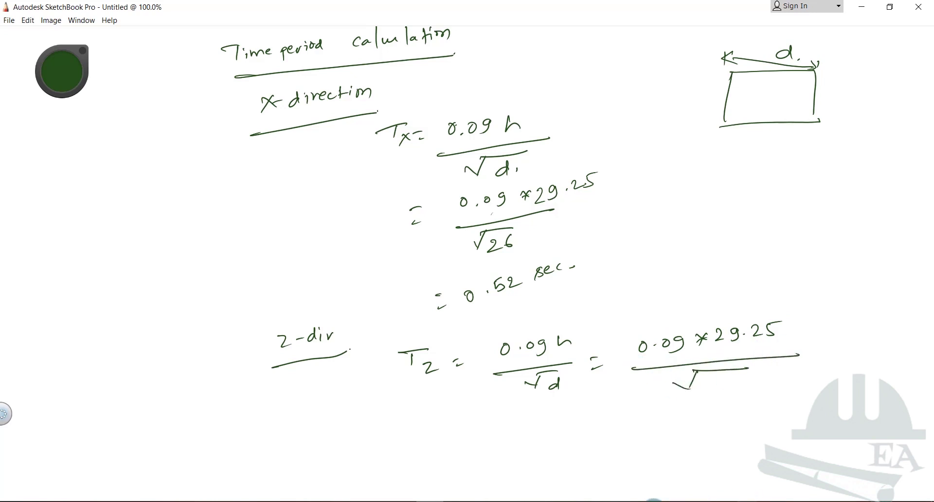
Switch to AutoCAD and examine the ground floor plan's overall dimensions to find the building depth for the Z direction.
click(670, 501)
scroll(533, 343, down, 8)
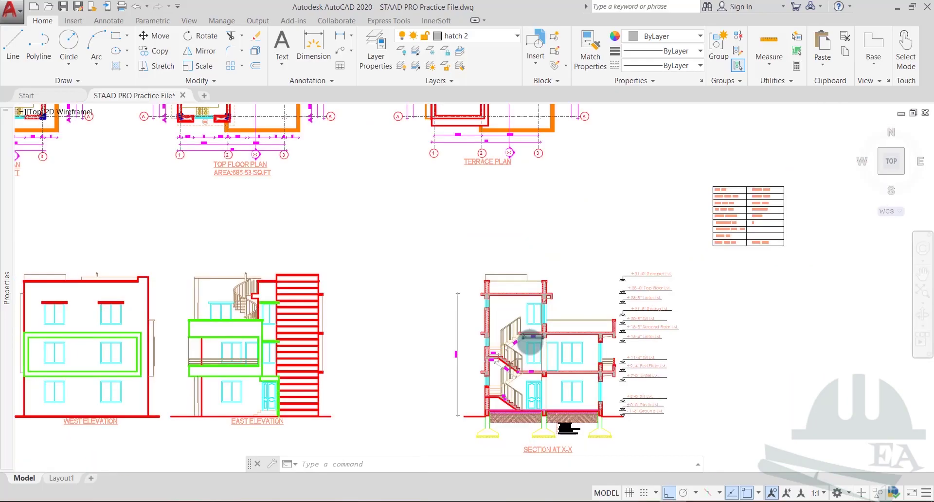
scroll(319, 276, up, 2)
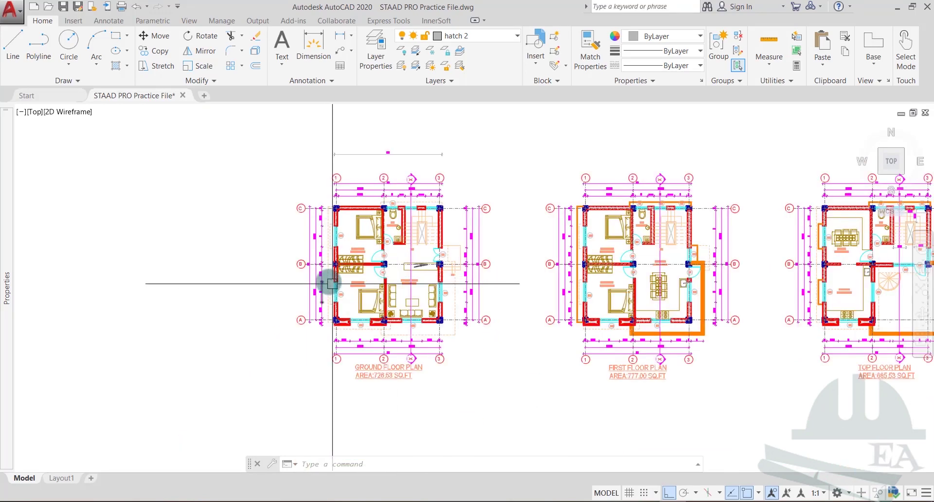
scroll(320, 278, up, 4)
click(340, 38)
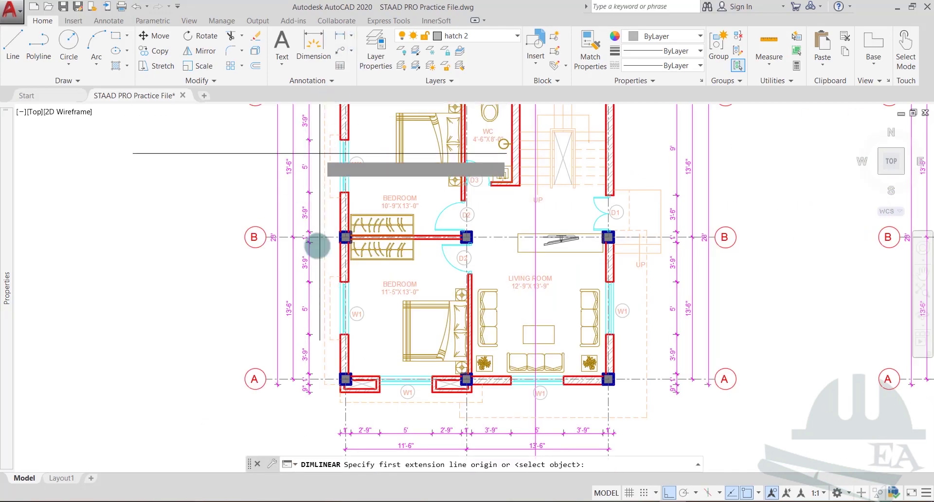
scroll(319, 238, up, 4)
scroll(341, 211, up, 2)
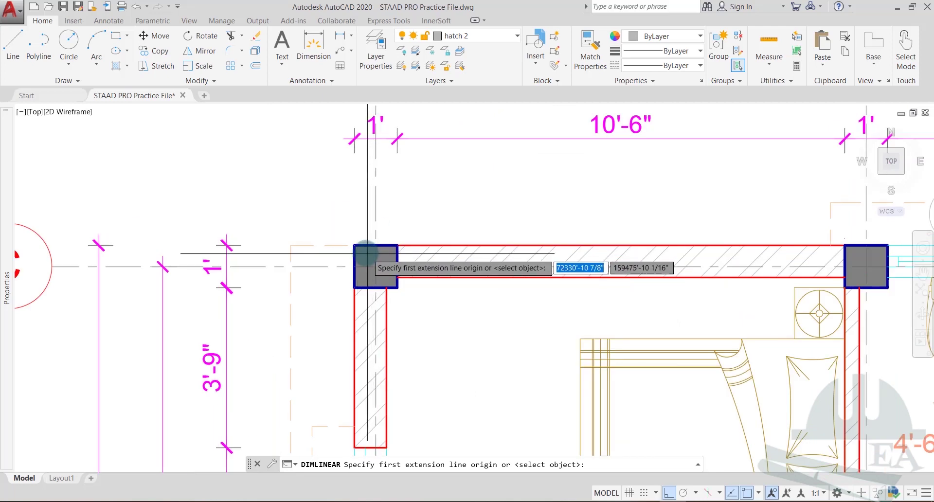
scroll(335, 238, down, 4)
middle_drag(327, 233, 436, 91)
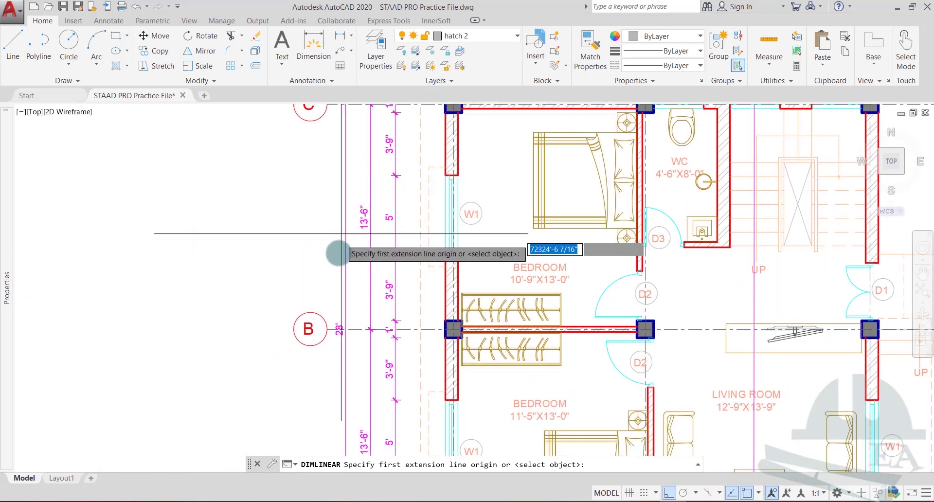
scroll(336, 328, down, 3)
scroll(361, 334, up, 6)
scroll(370, 333, up, 2)
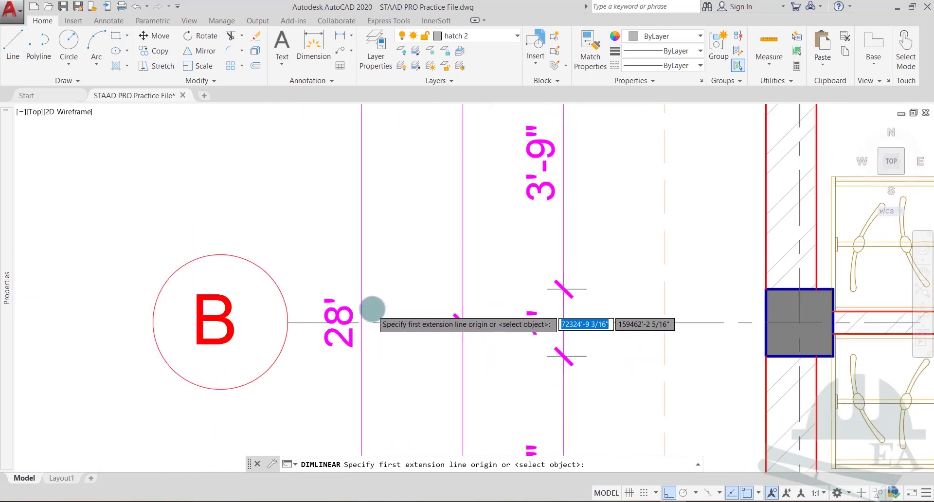
scroll(371, 311, down, 8)
middle_drag(528, 202, 433, 337)
scroll(480, 226, up, 4)
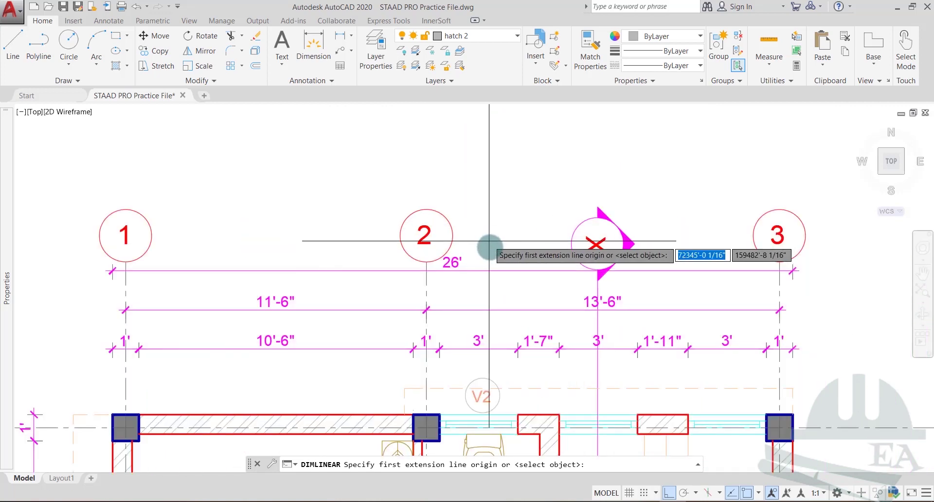
Bring up the Casio calculator and evaluate 0.09×29.25 over √28.
mouse_move(592, 501)
click(592, 465)
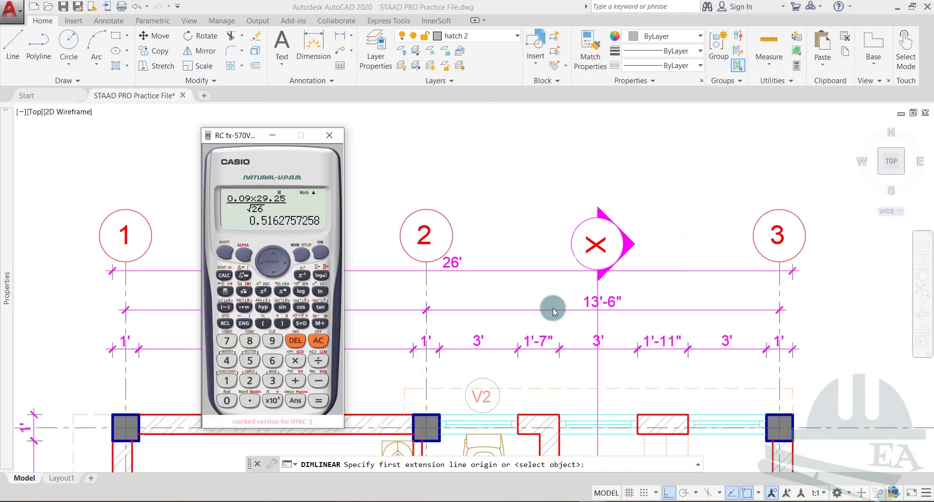
click(261, 266)
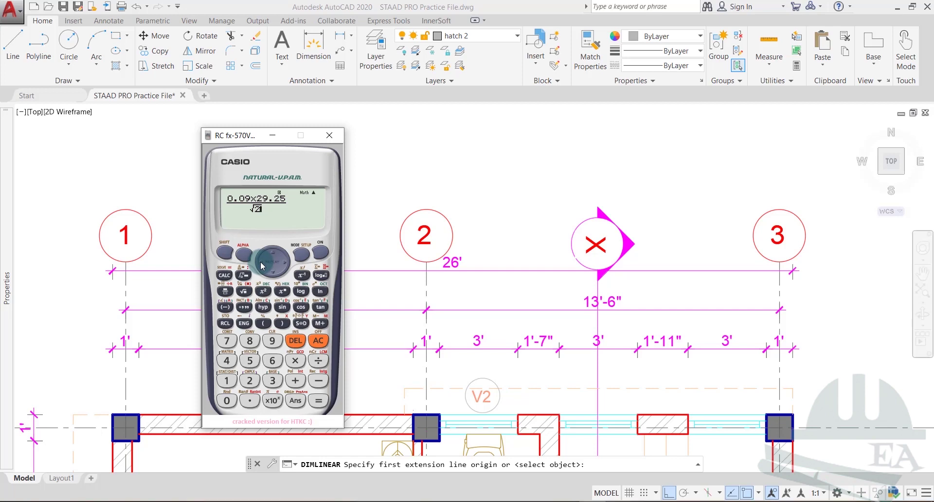
text(8)
key(Return)
Back in SketchBook, handwrite 28 under the Z-direction square root and the result = 0.50 sec beside the fraction.
click(430, 501)
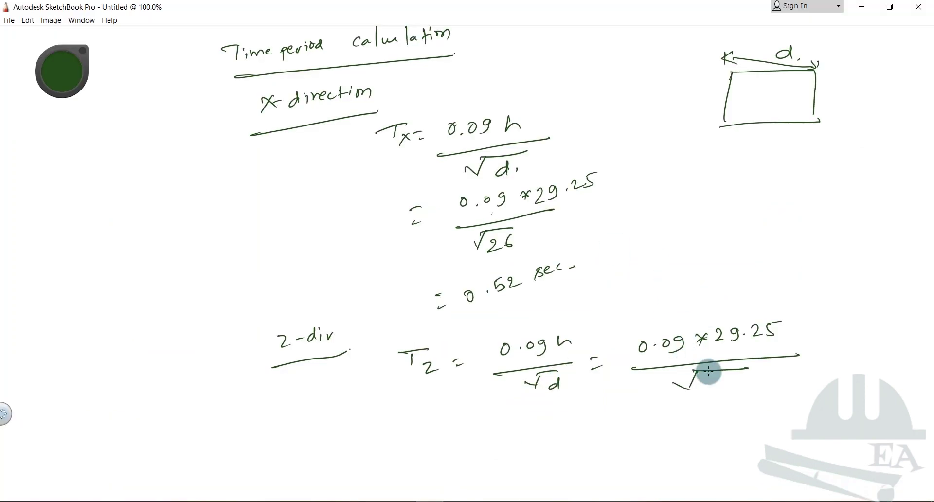
mouse_move(707, 375)
mouse_down()
mouse_move(703, 384)
mouse_move(730, 389)
mouse_up()
drag(820, 349, 835, 343)
mouse_move(821, 359)
mouse_down()
mouse_move(893, 330)
mouse_move(890, 346)
mouse_move(925, 339)
mouse_up()
click(875, 343)
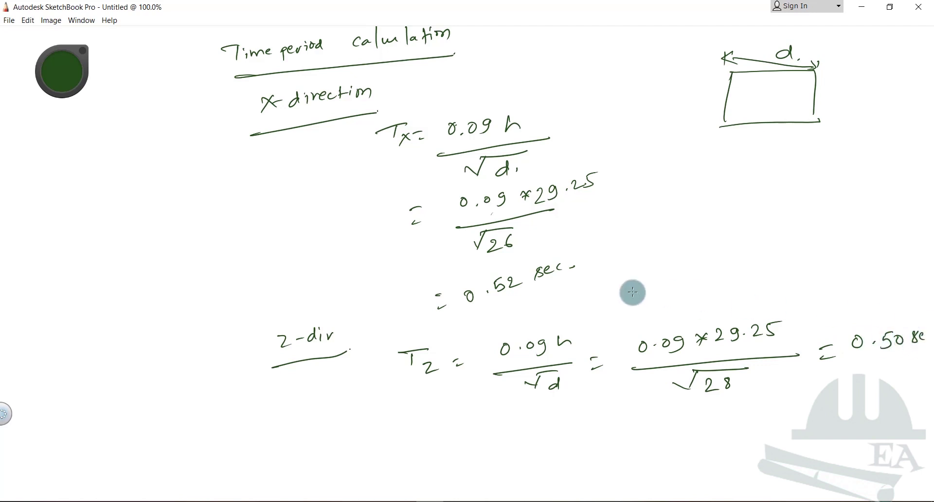
Add pen marks beside the X-direction time period and beneath the Z-direction time period.
drag(571, 269, 626, 251)
drag(870, 367, 906, 365)
click(914, 364)
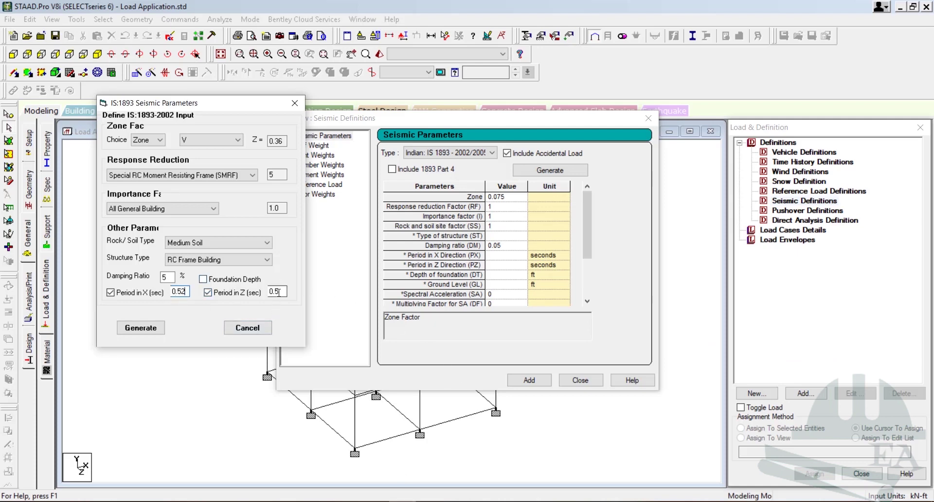
In STAAD.Pro, generate the IS 1893 parameters with periods 0.52 s in X and 0.5 s in Z, and add the definition with importance factor 1.2.
click(140, 328)
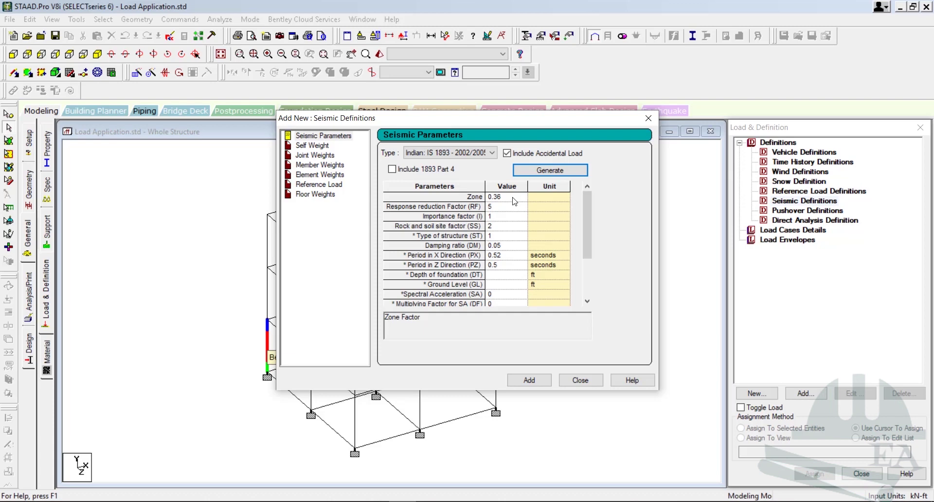
click(499, 209)
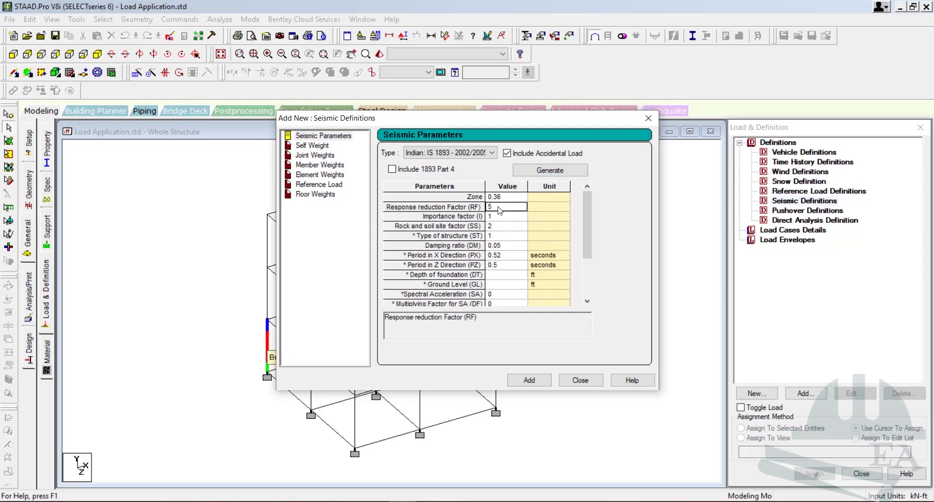
click(504, 217)
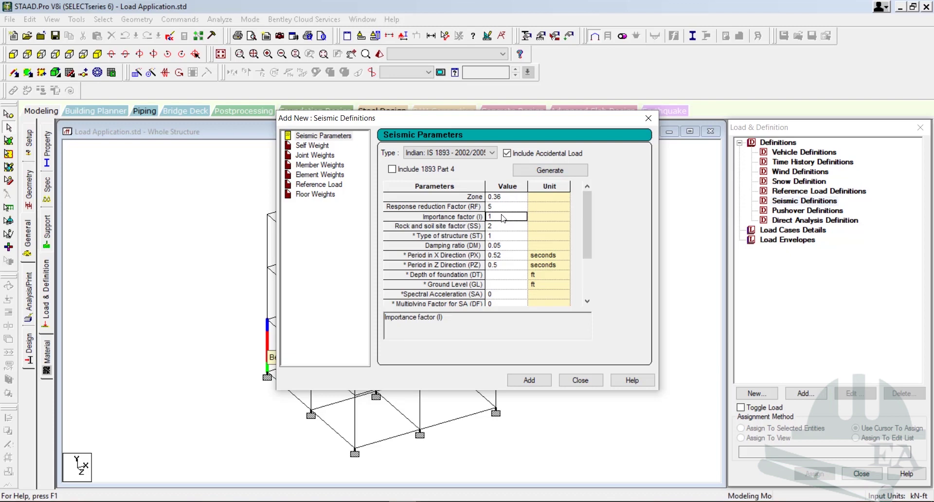
text(.2)
key(Tab)
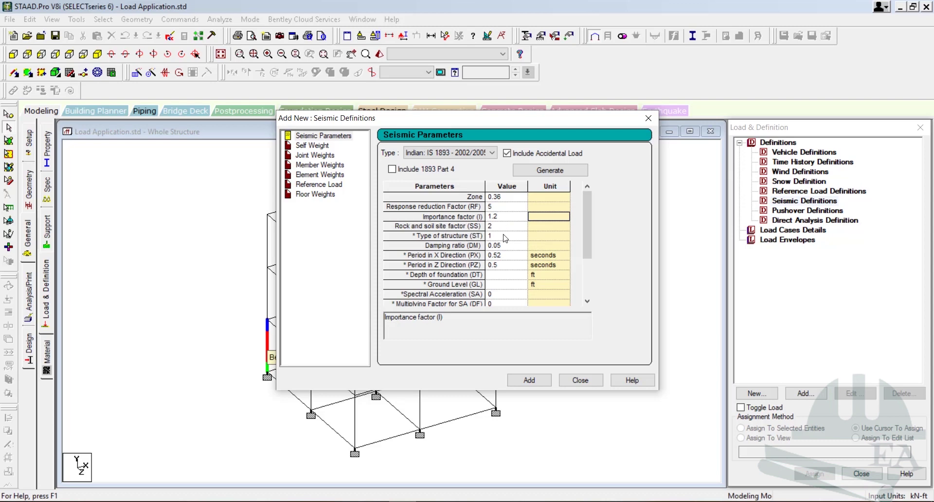
click(496, 248)
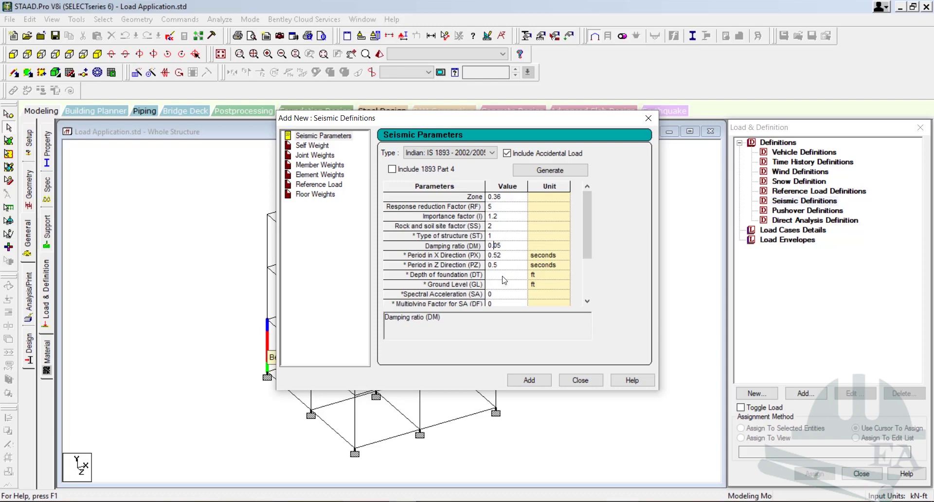
click(533, 380)
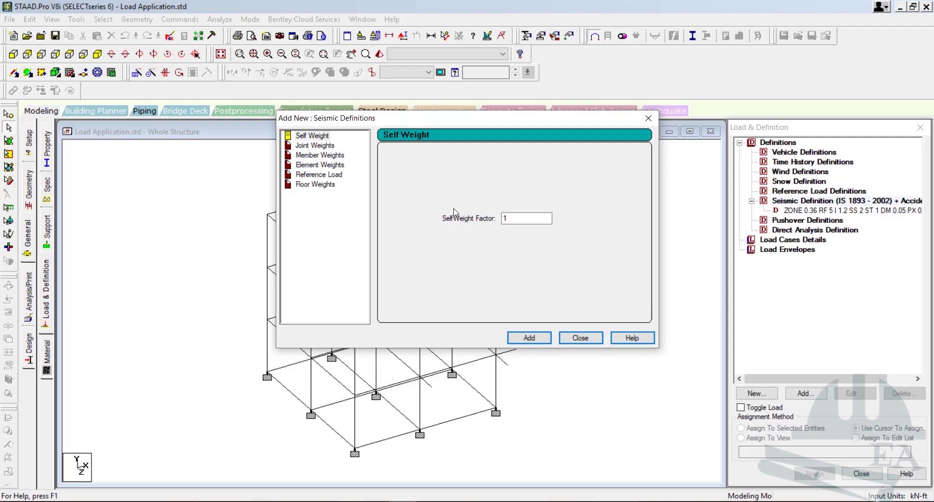
Look through the member weight and floor weight inputs of the seismic definition, returning to the self-weight factor.
click(312, 136)
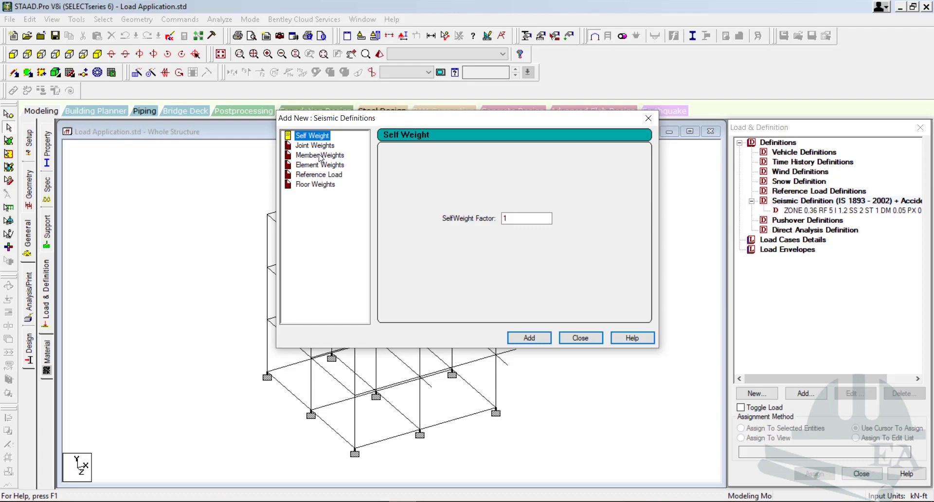
click(321, 155)
click(320, 185)
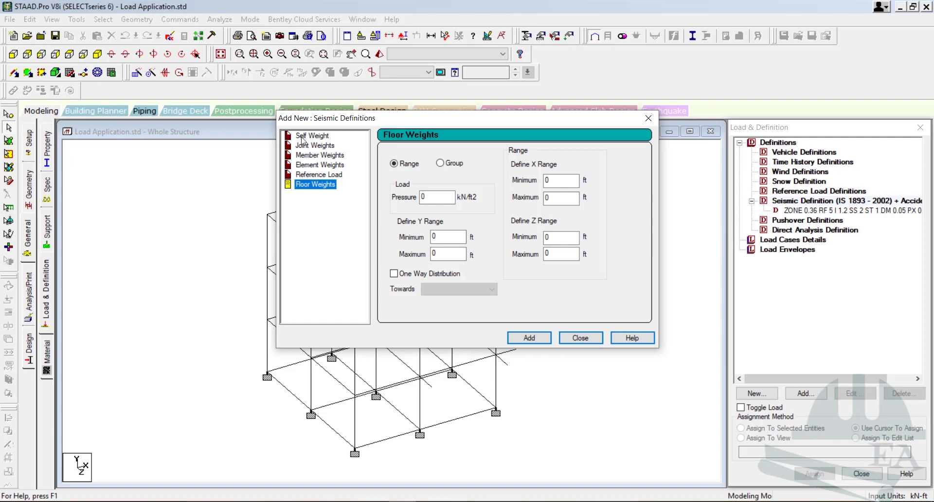
click(302, 137)
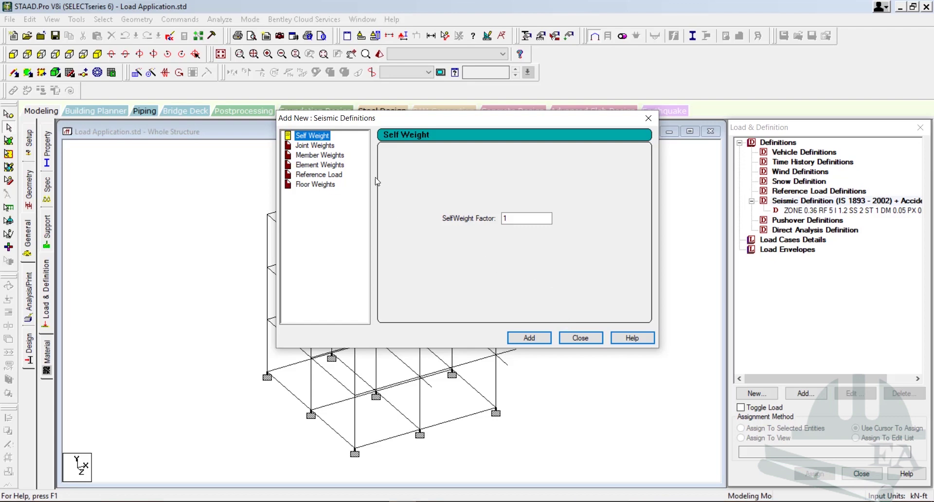
click(510, 218)
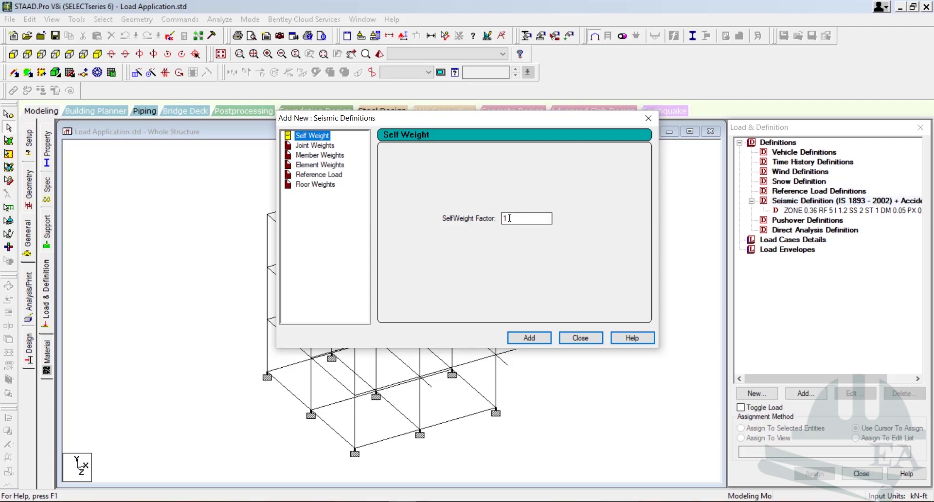